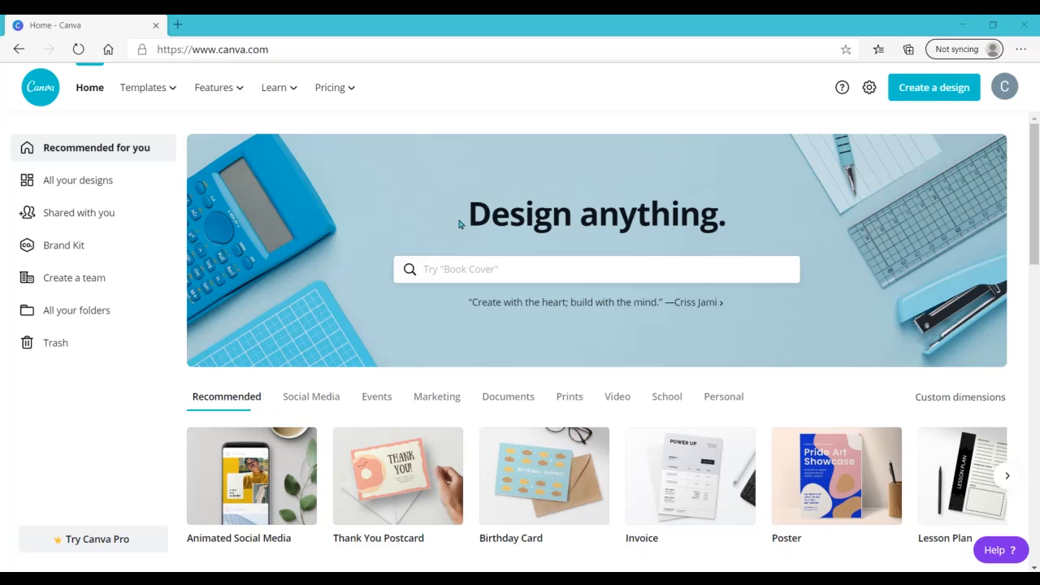
Step: Search for newsletter templates and start a blank newsletter design
left_click(461, 267)
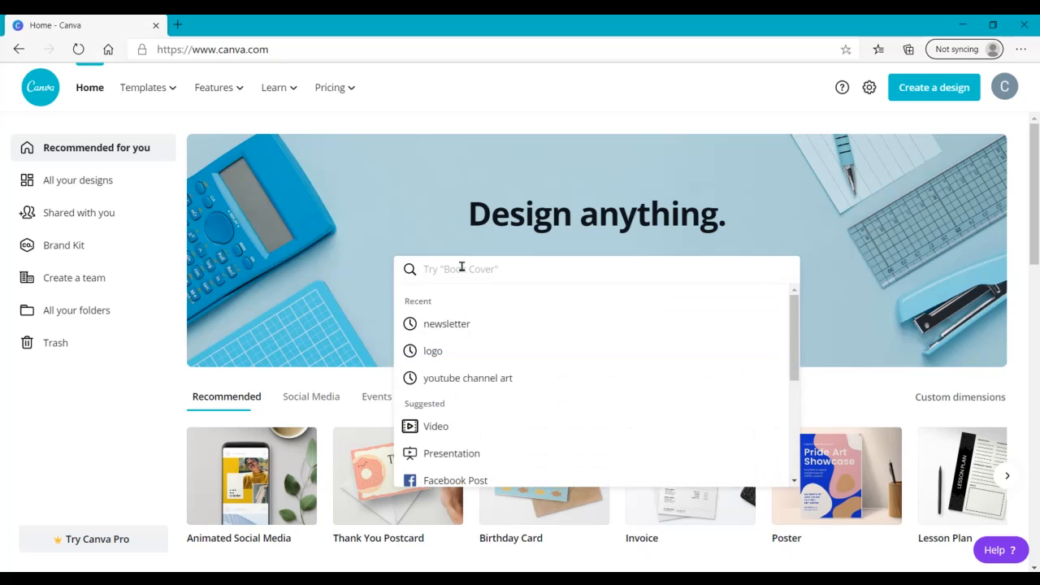
left_click(448, 324)
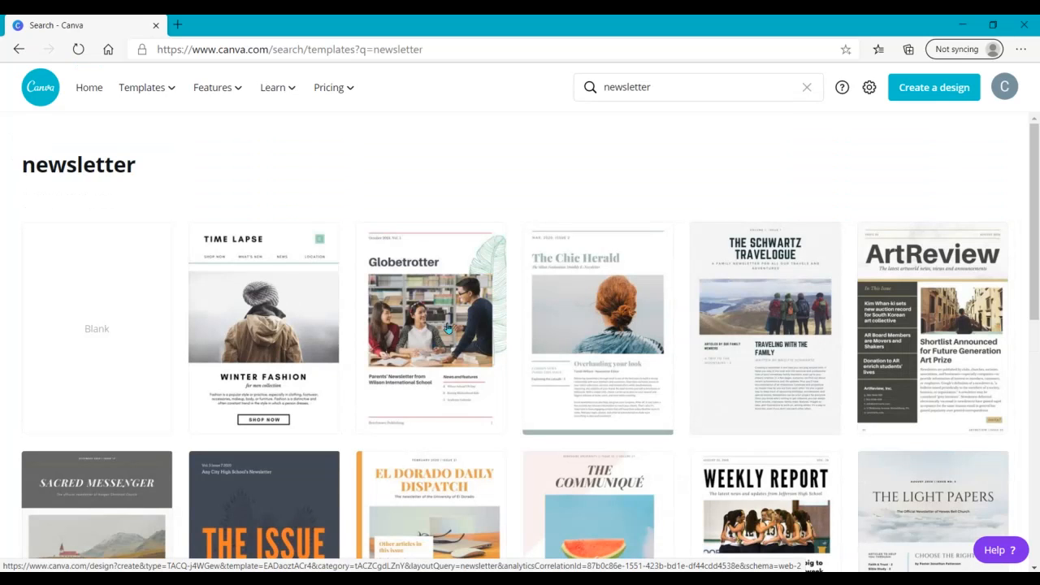
left_click(134, 292)
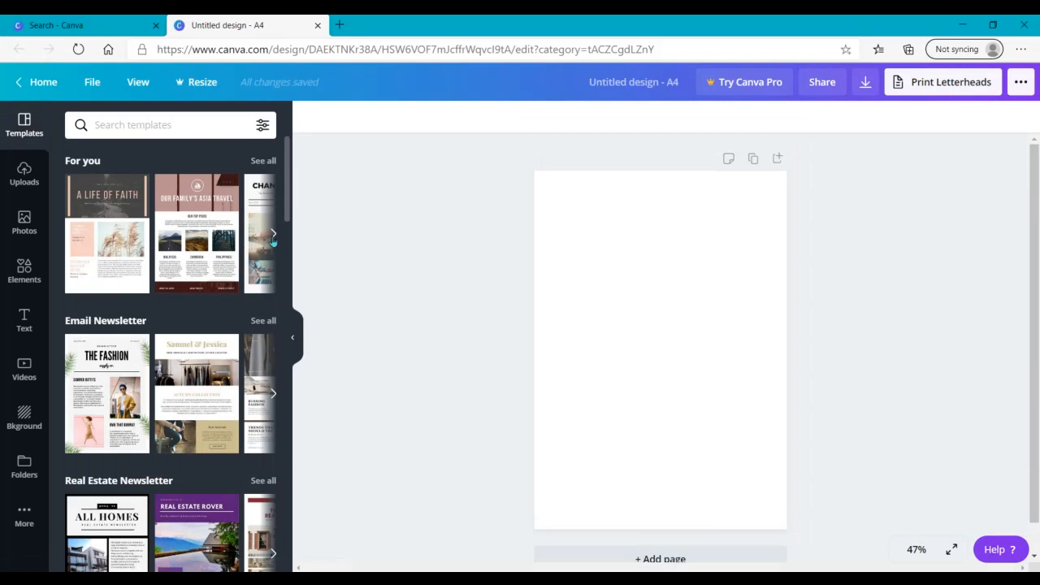
Step: Apply the first page of the Whit and Black Minimalist Tropical Email Newsletter template to the blank page
scroll(288, 221, "down", 2)
left_click_drag(287, 223, 283, 241)
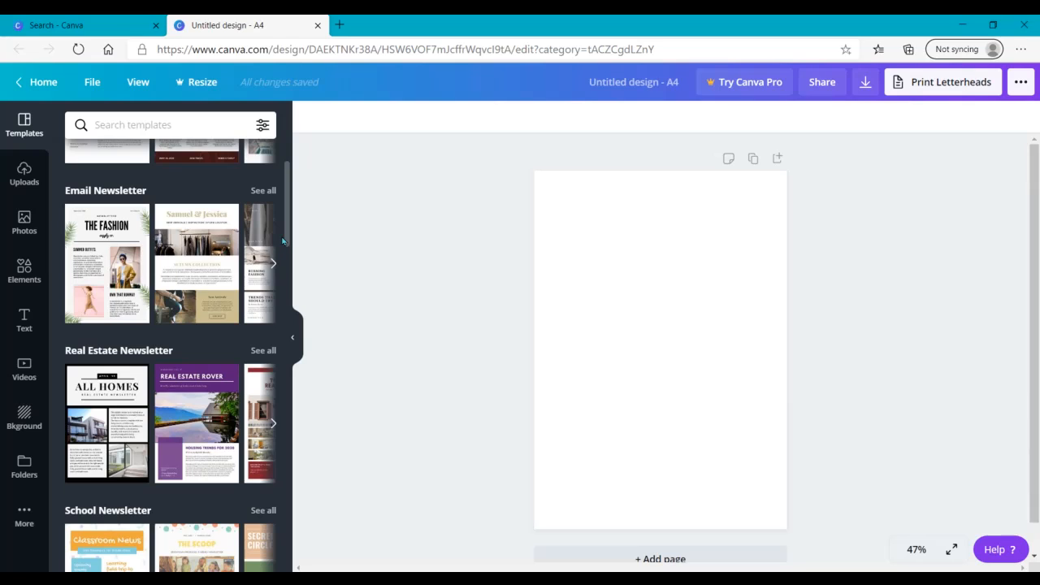
left_click(99, 268)
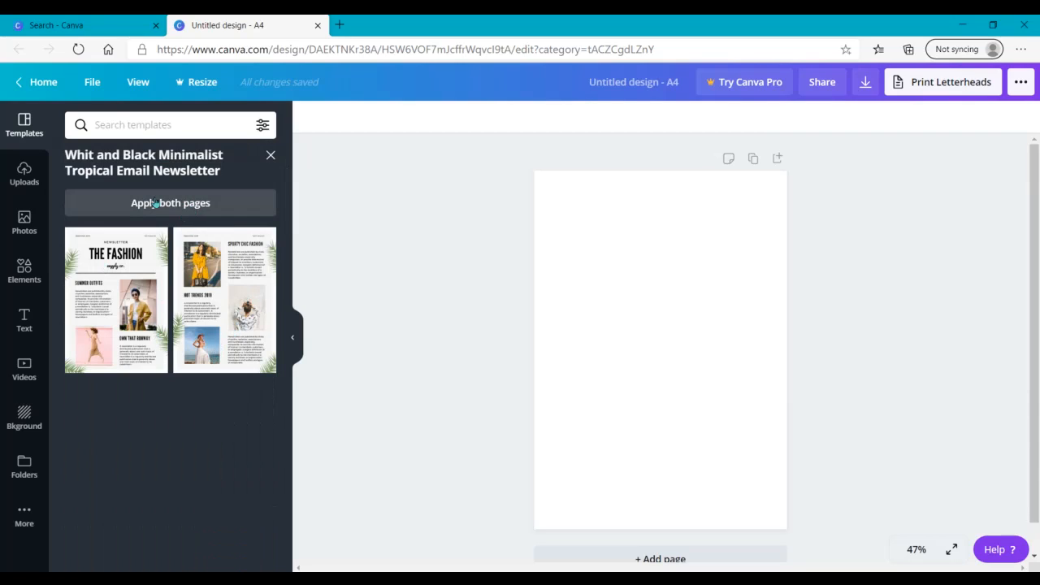
left_click(136, 273)
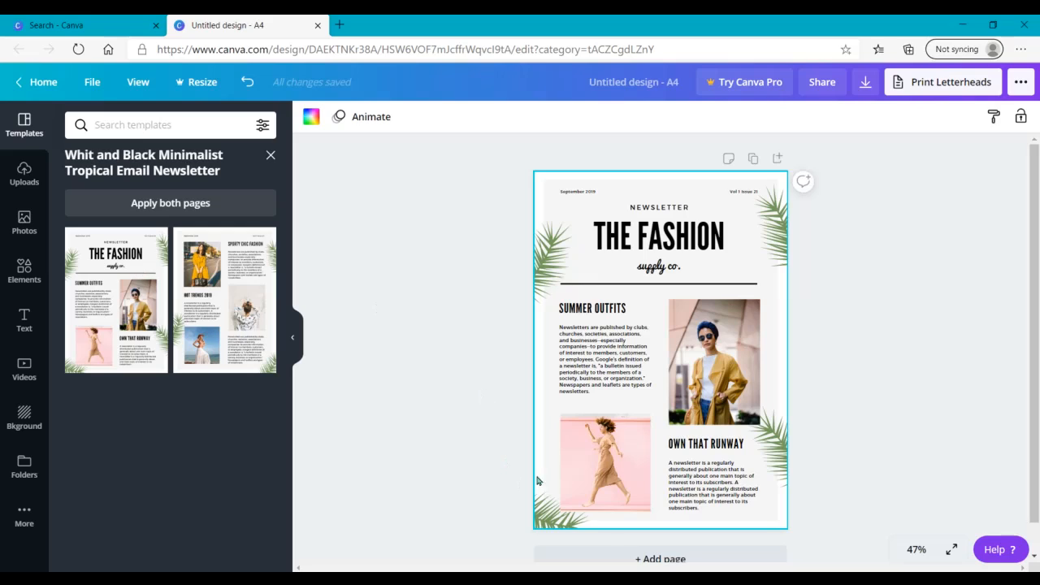
Step: Examine which parts of the template are separately selectable, including the photo, leaf, title and subtitle
left_click(604, 465)
left_click(550, 247)
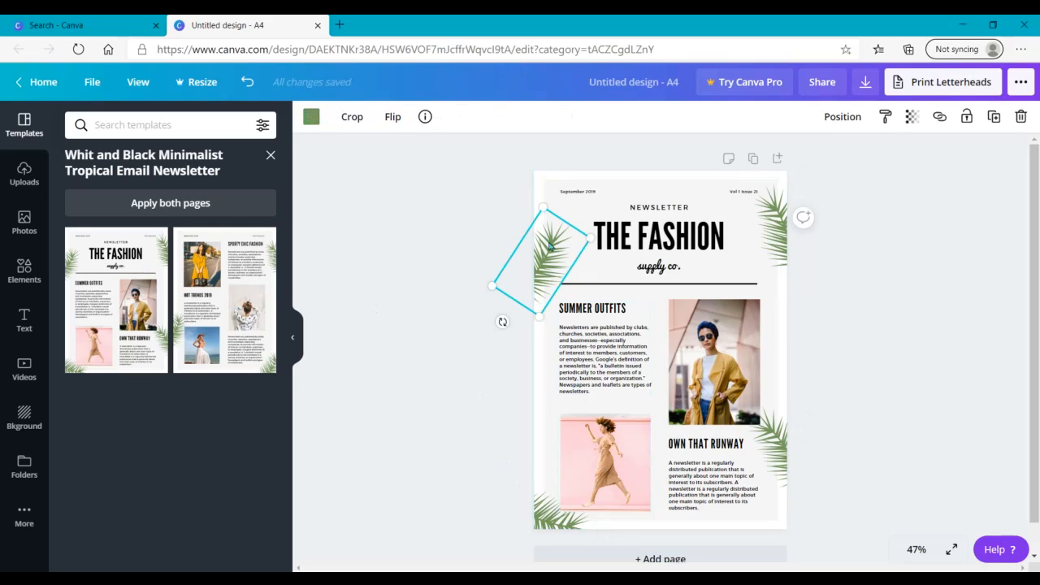
left_click(471, 411)
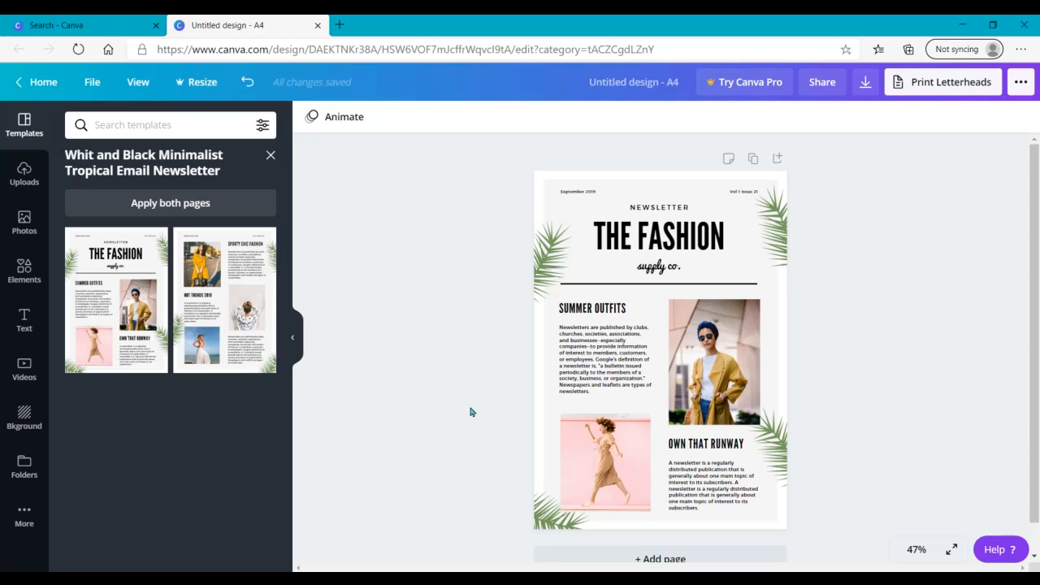
left_click(639, 245)
left_click(640, 244)
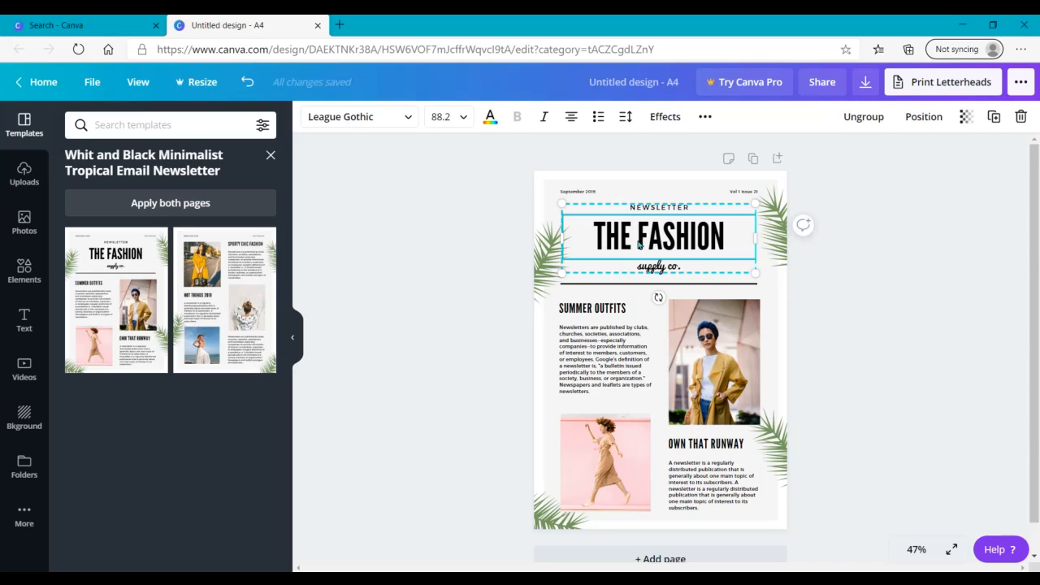
left_click(658, 269)
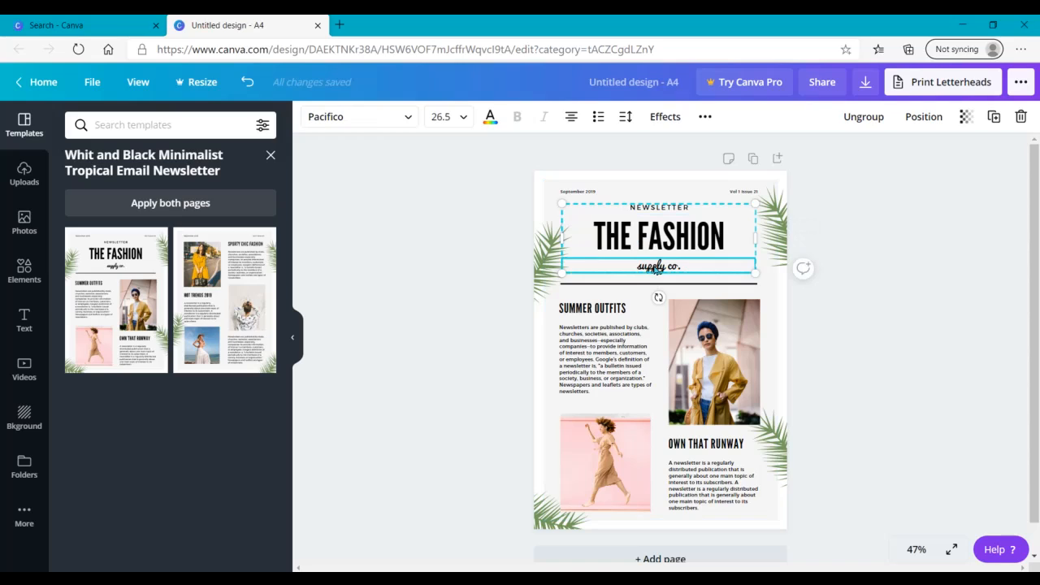
left_click(488, 291)
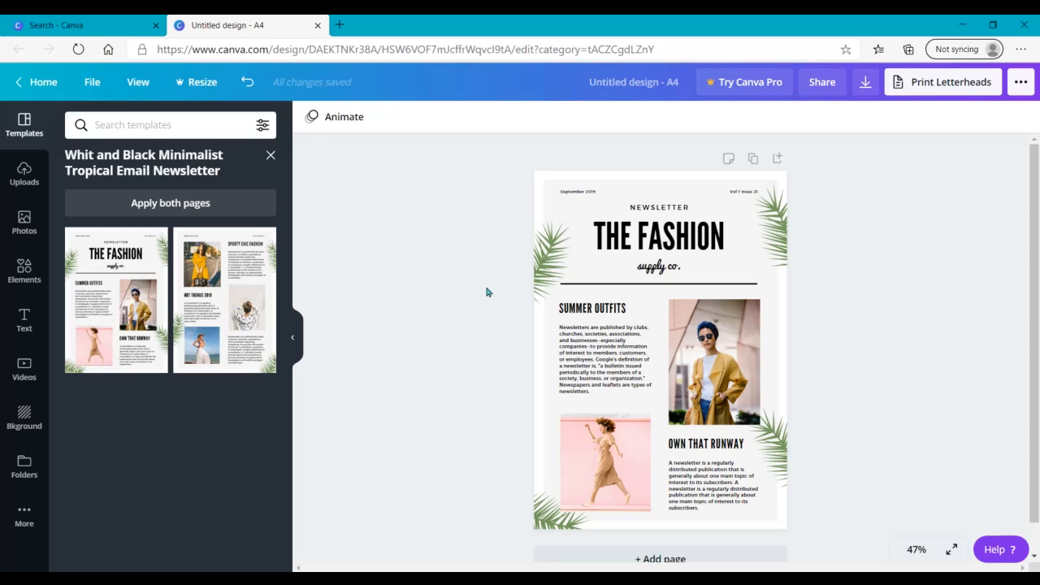
Step: Change the font of the "THE FASHION" title to Alfa Slab One from the Display fonts
left_click(650, 241)
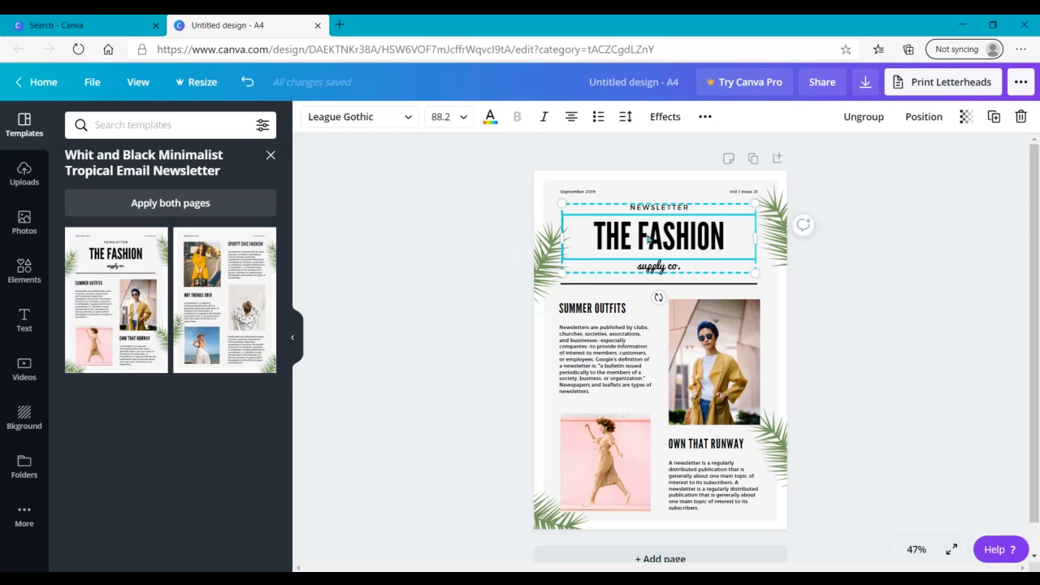
left_click(386, 123)
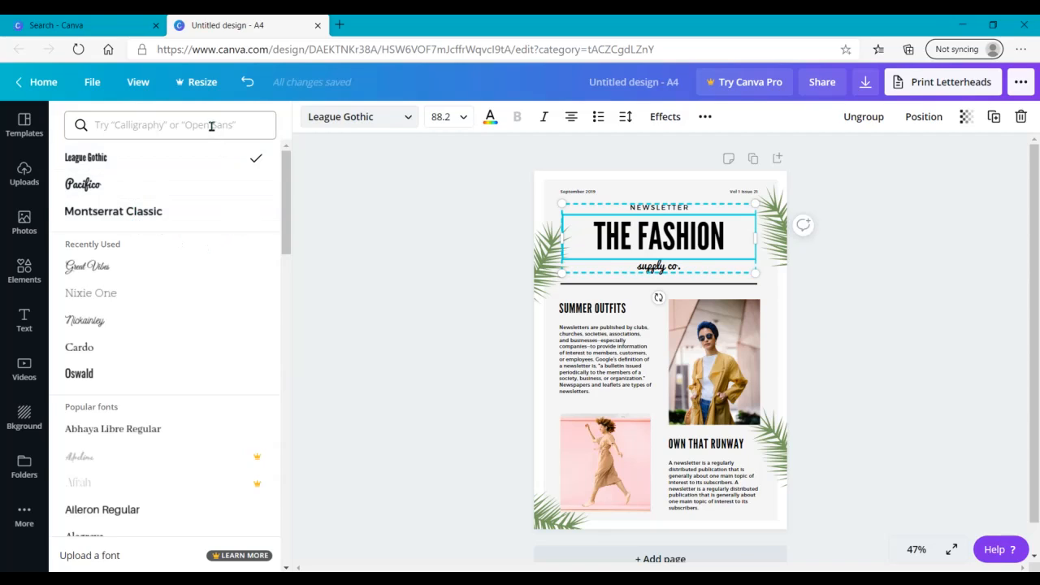
left_click_drag(288, 201, 286, 564)
left_click_drag(286, 492, 286, 515)
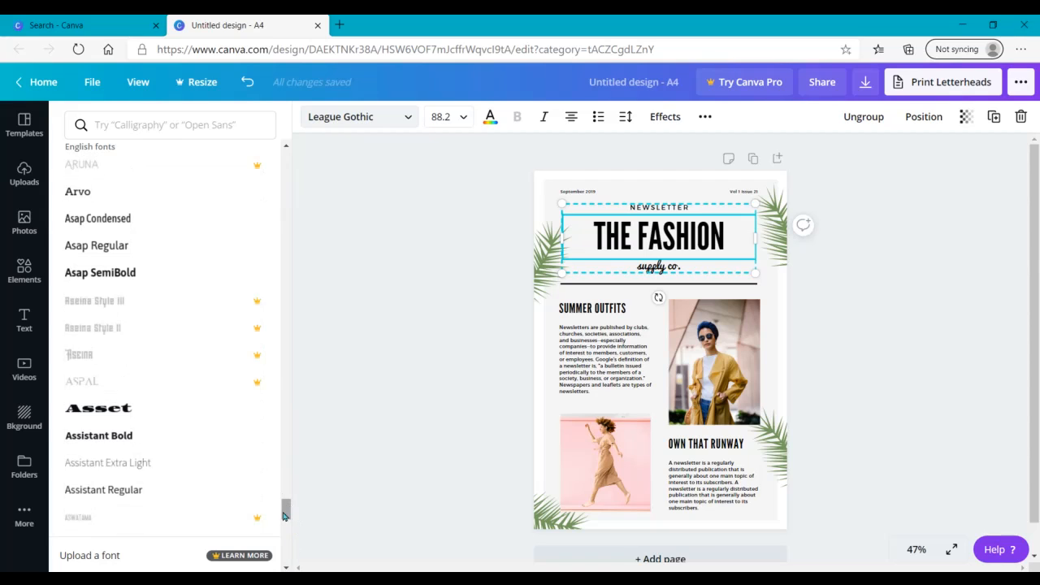
left_click_drag(295, 567, 294, 575)
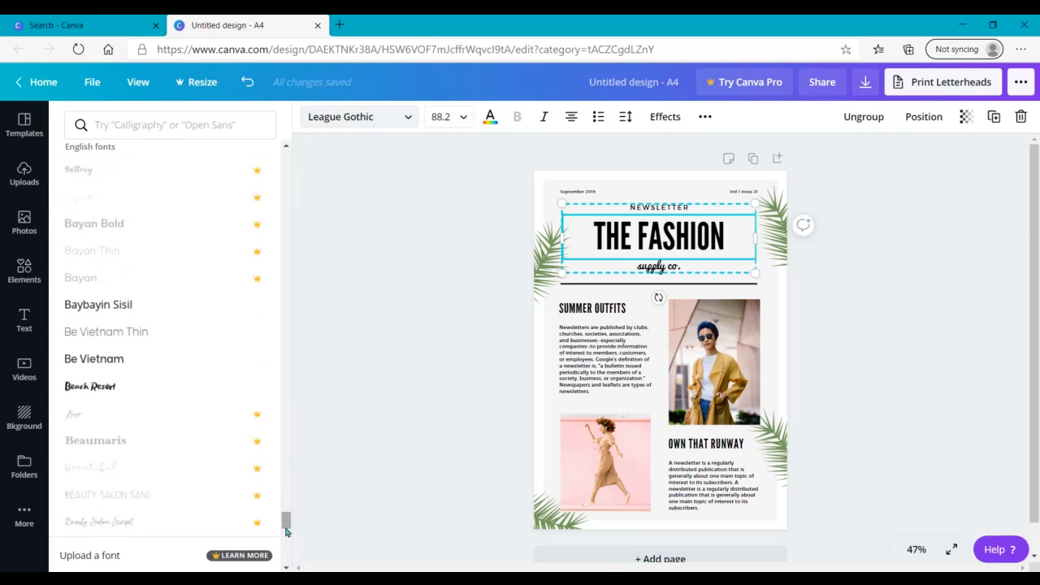
left_click_drag(287, 524, 286, 574)
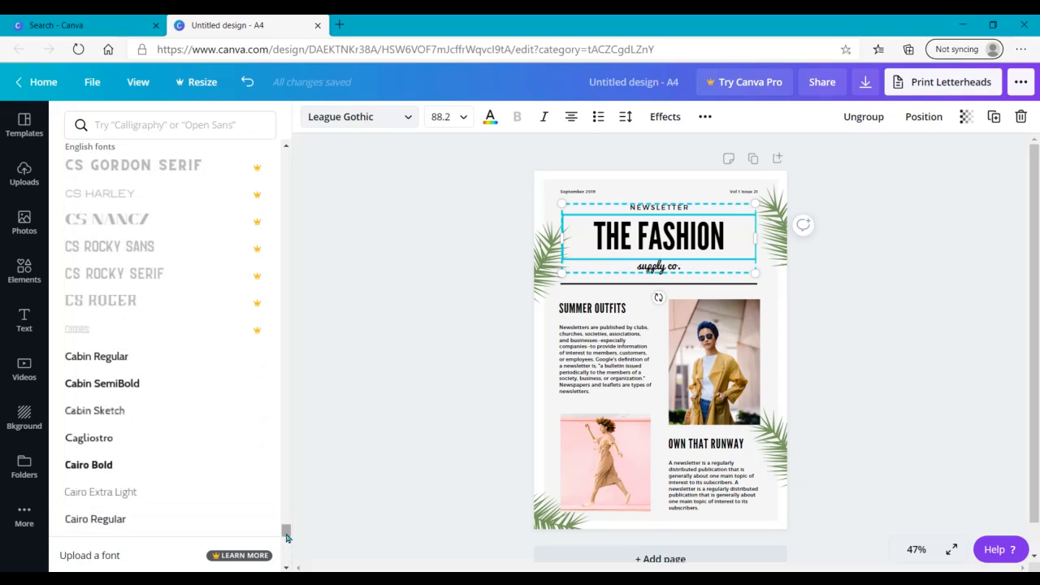
left_click(239, 131)
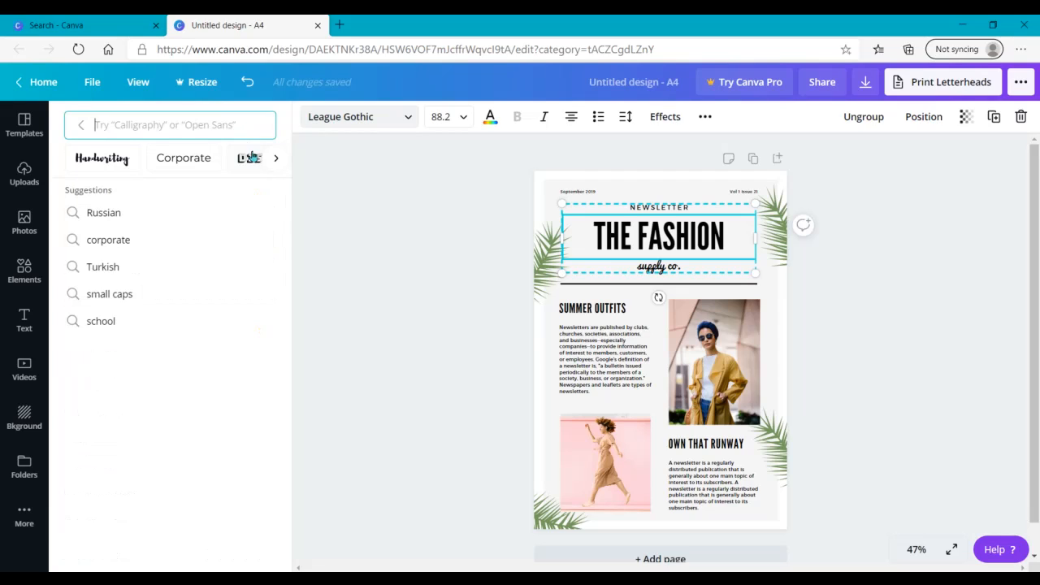
left_click(273, 160)
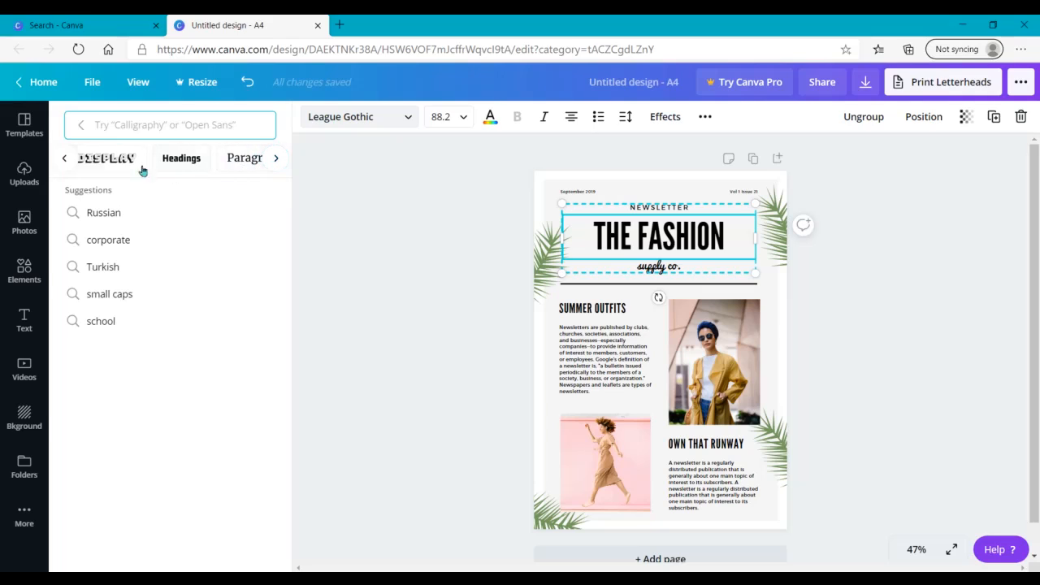
left_click(117, 160)
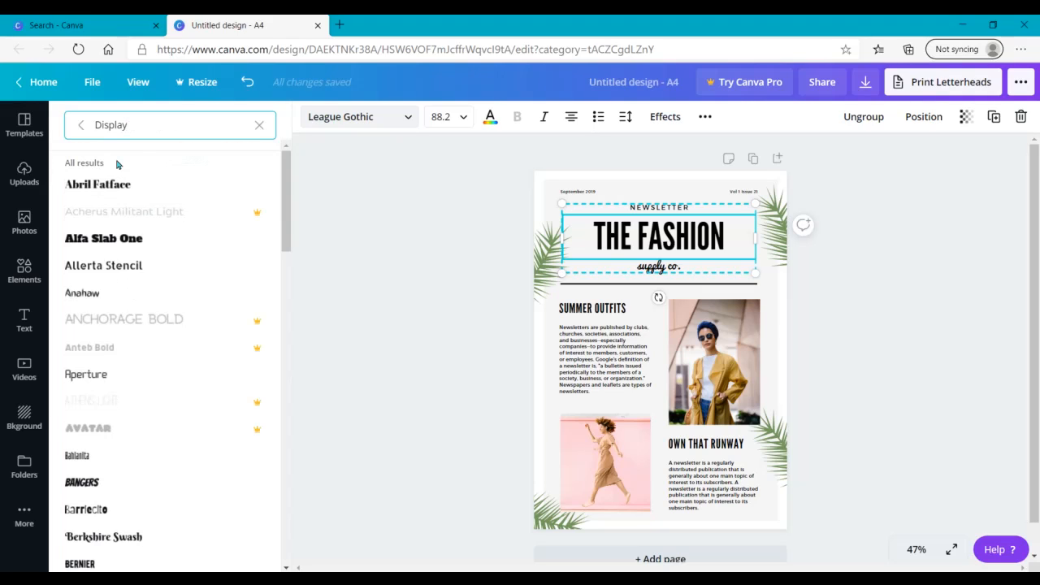
left_click(126, 238)
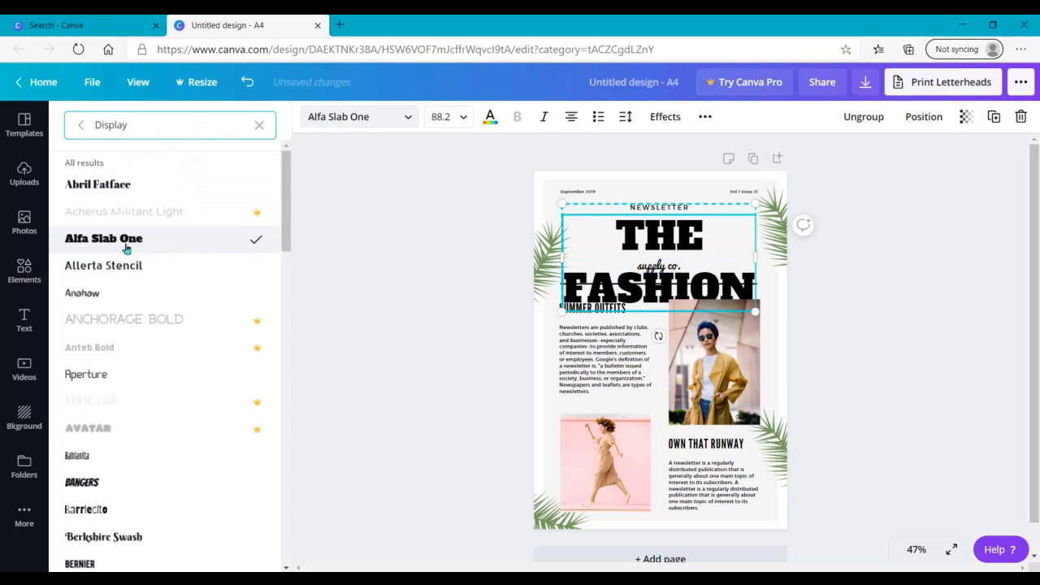
Step: Ungroup the newsletter heading texts and select the "THE FASHION" title on its own
left_click(857, 118)
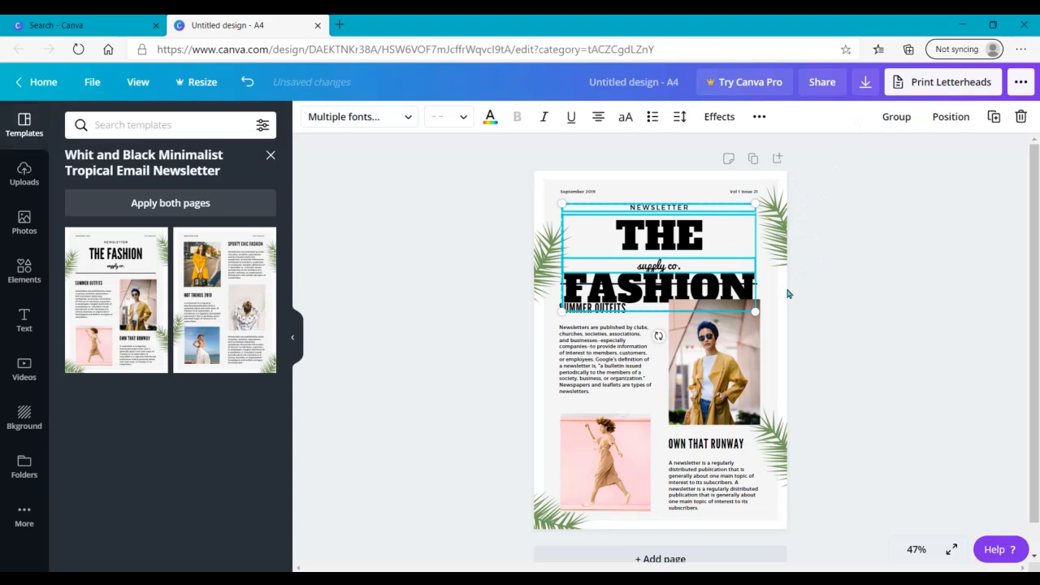
left_click(453, 236)
left_click(711, 238)
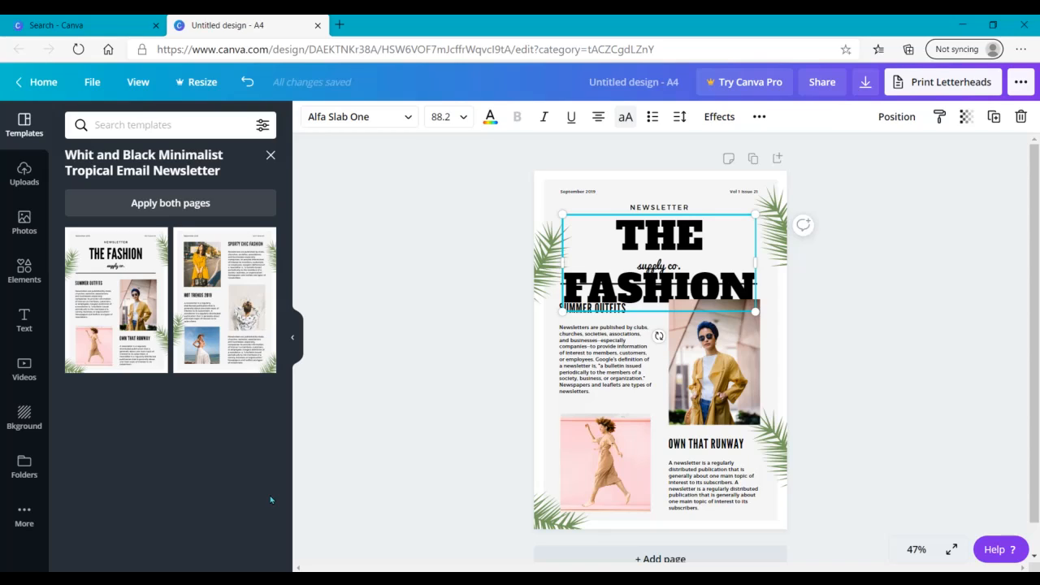
Step: Open the preset styles and show only the font pairings
left_click(24, 319)
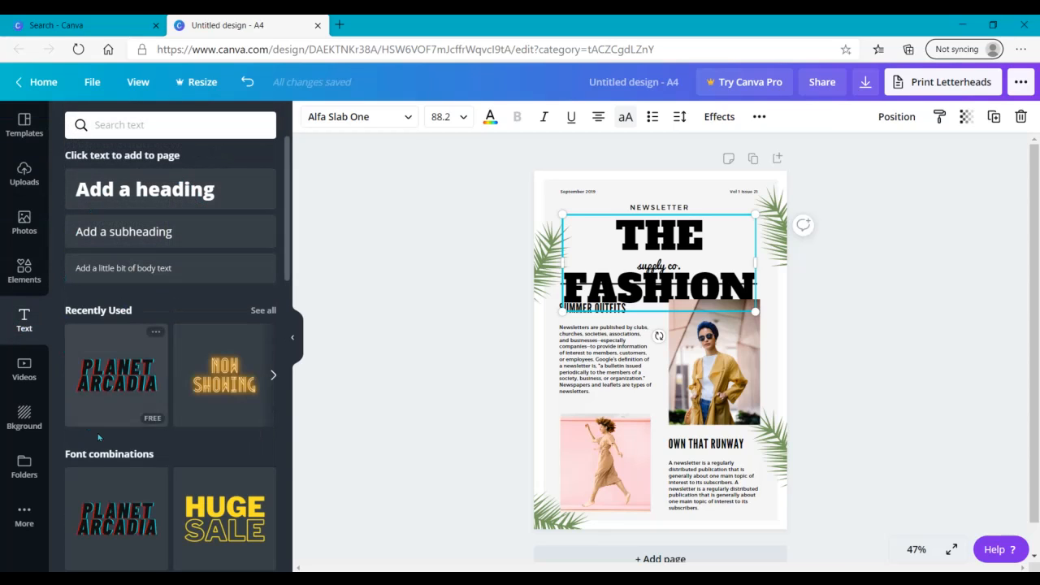
left_click(25, 517)
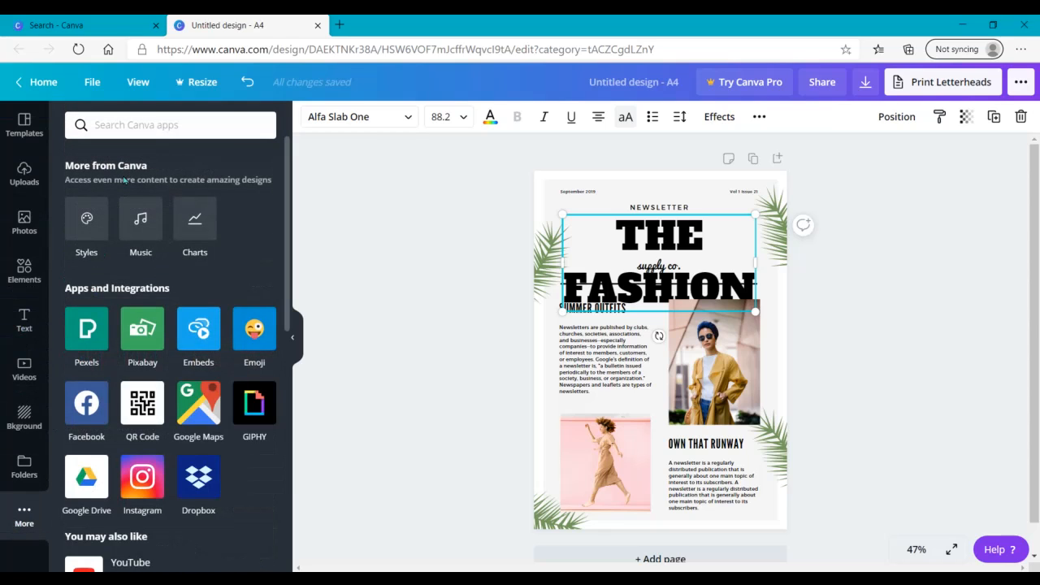
left_click(82, 227)
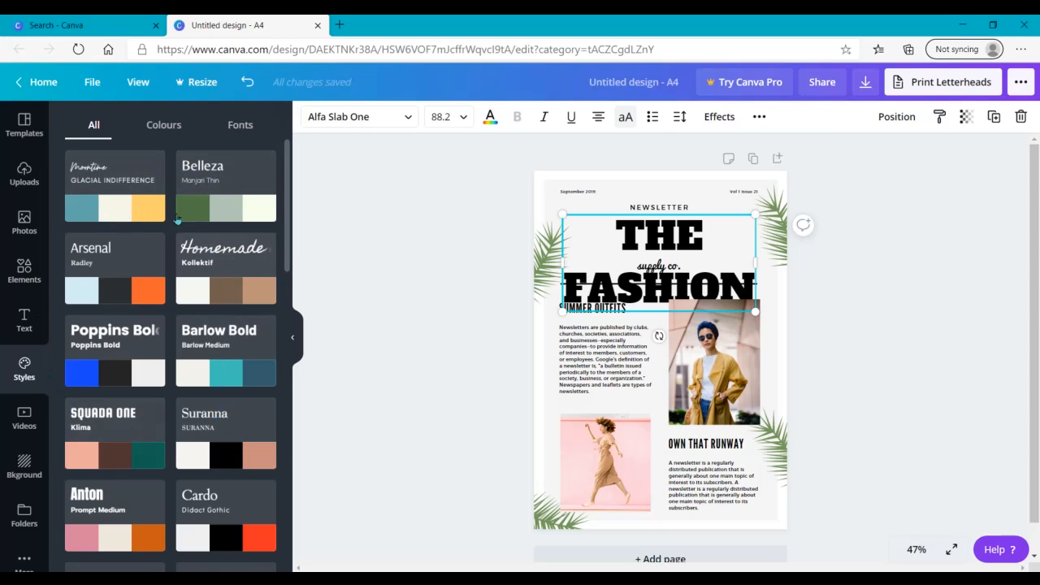
left_click(164, 130)
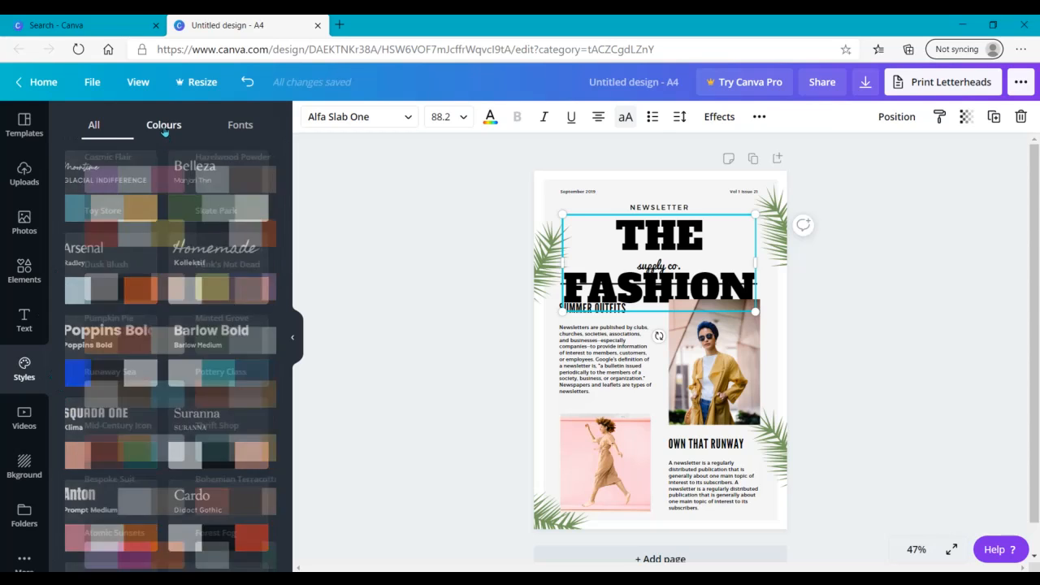
left_click(251, 128)
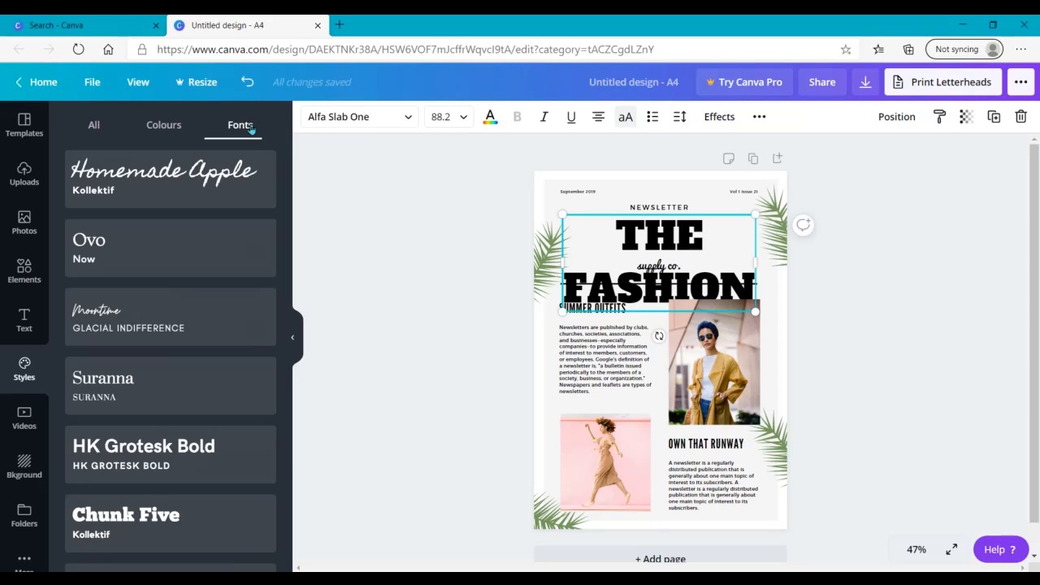
Step: Try the Hammersmith with Playfair Display and the Nickainley with Inter font pairings on the page
left_click_drag(286, 197, 298, 351)
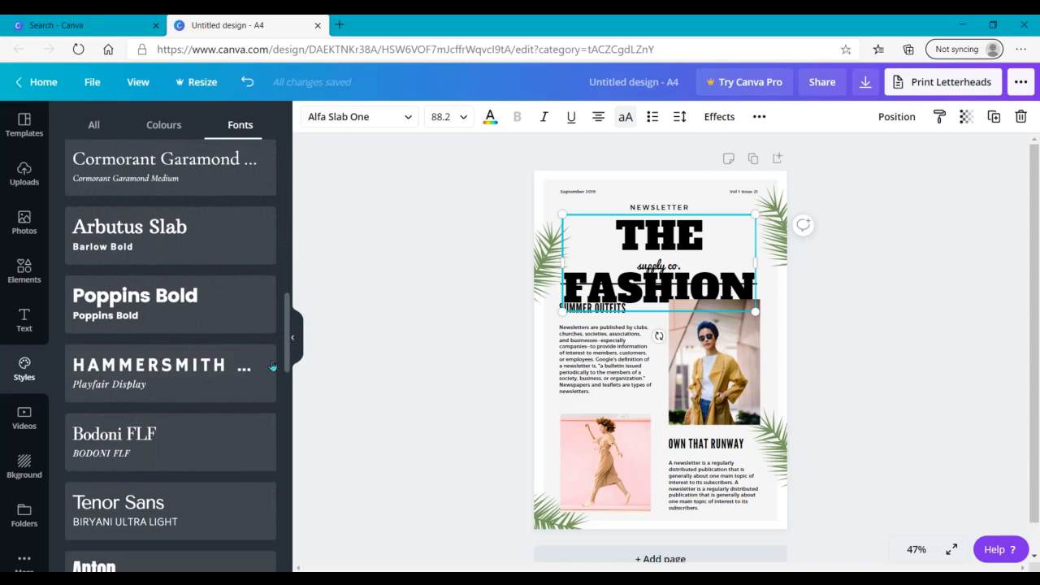
left_click(162, 364)
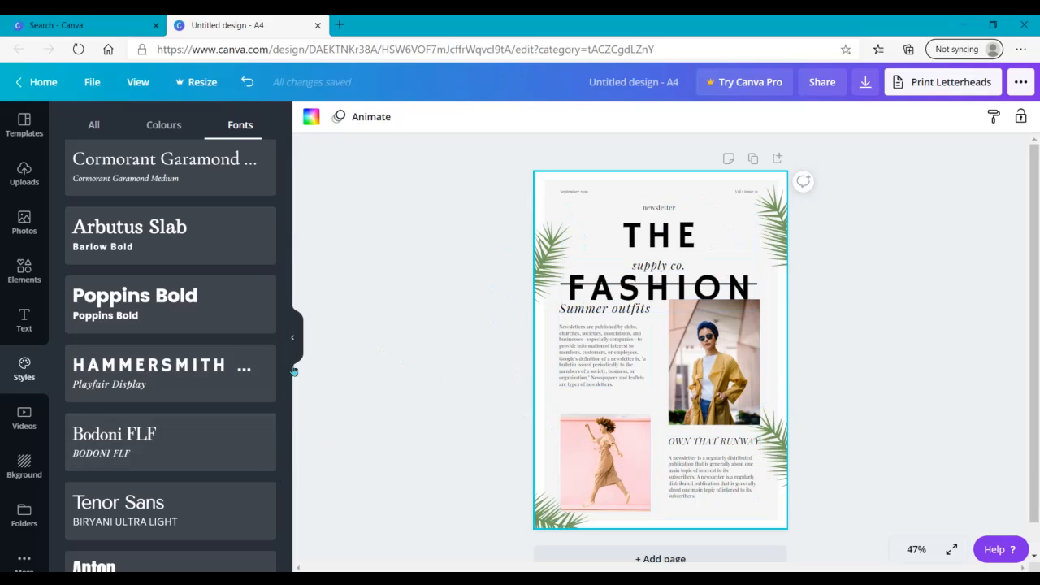
left_click_drag(288, 371, 286, 432)
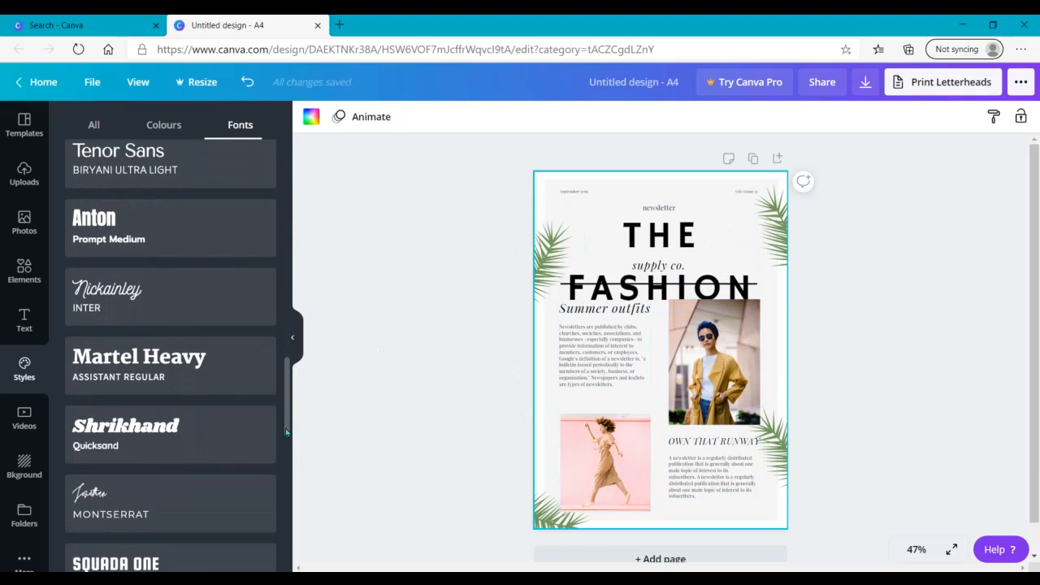
left_click(175, 282)
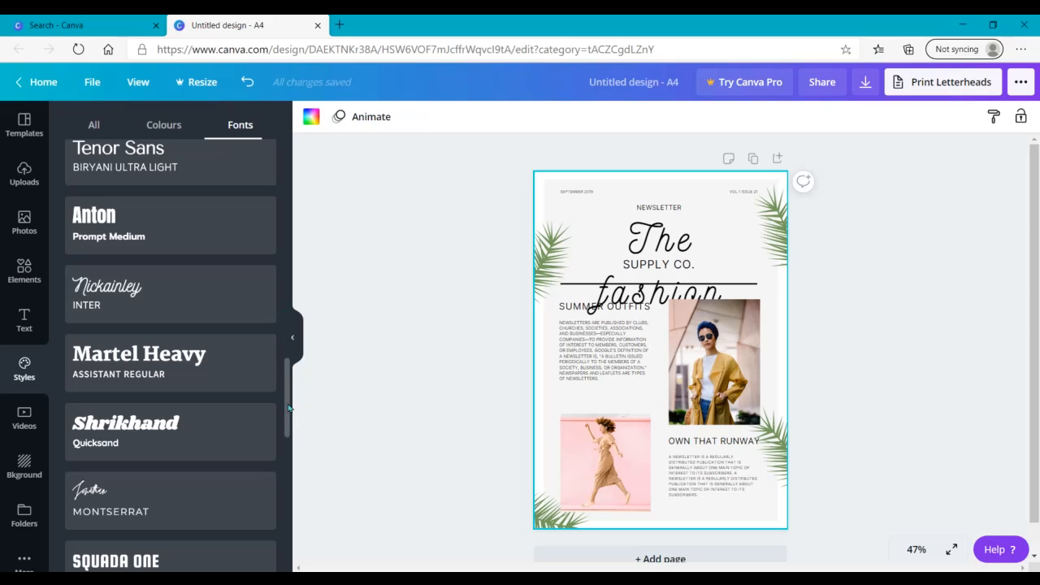
Step: Apply the Voga with Fira Sans Medium font pairing to the page
left_click_drag(286, 409, 288, 473)
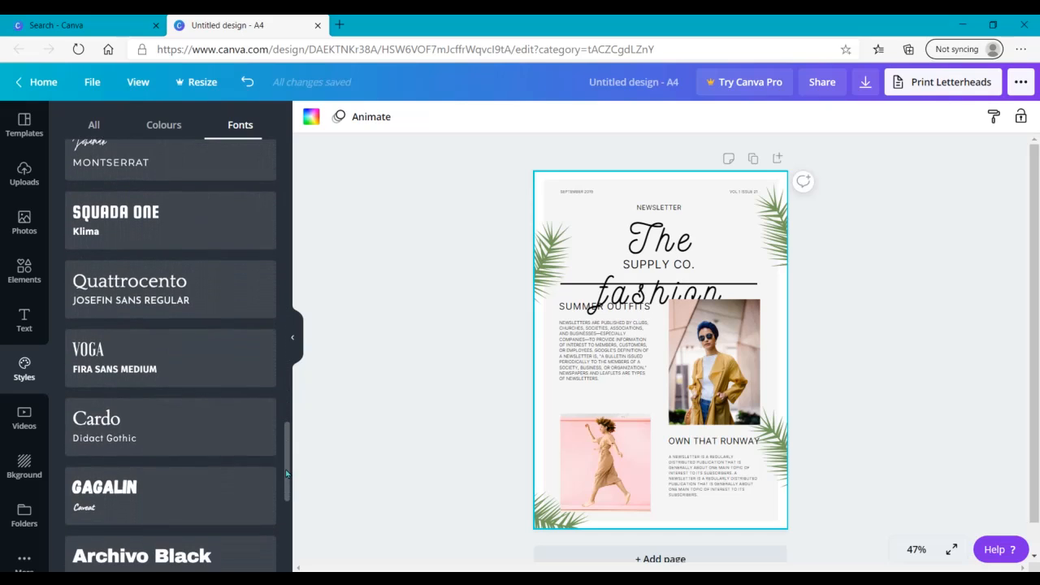
left_click(212, 349)
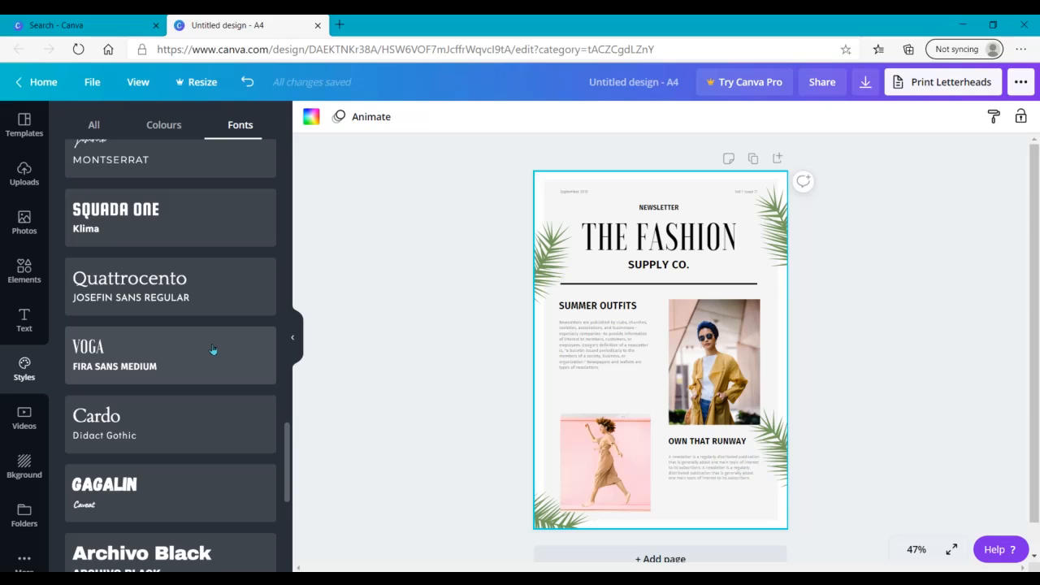
Step: Try font size 21 on the paragraph under SUMMER OUTFITS and settle on size 14
left_click(579, 359)
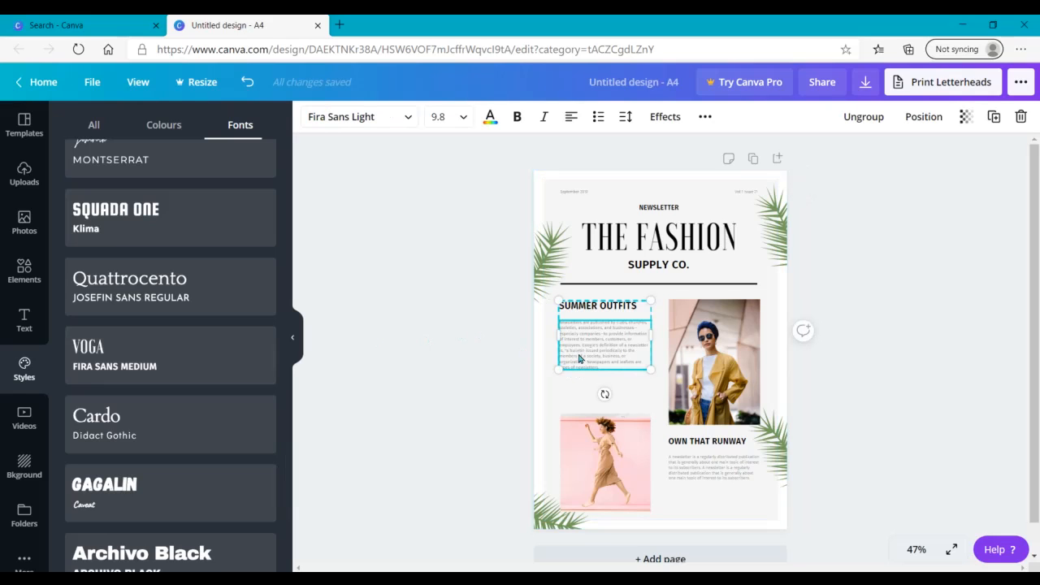
left_click(451, 120)
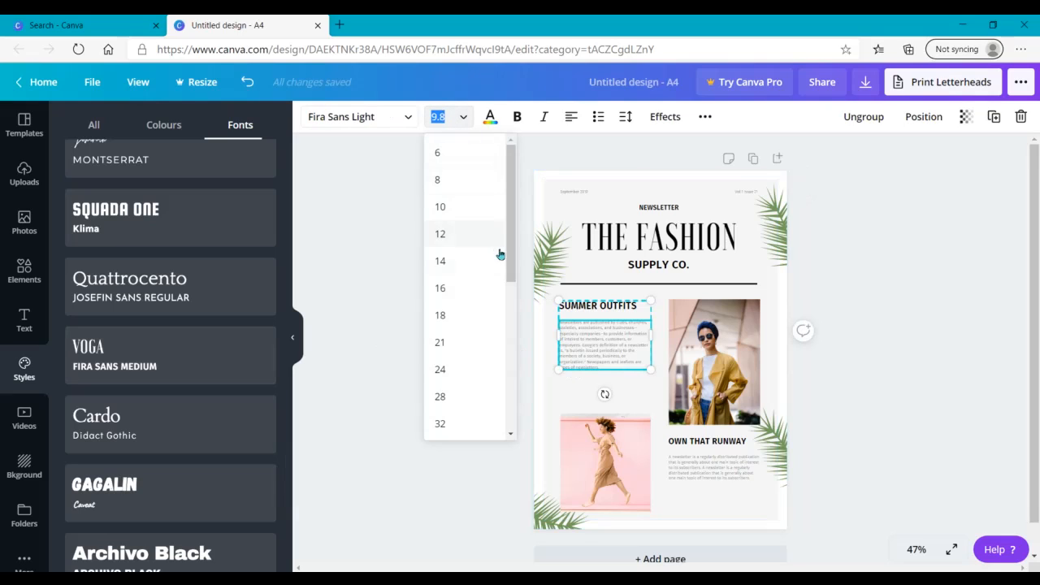
left_click(445, 343)
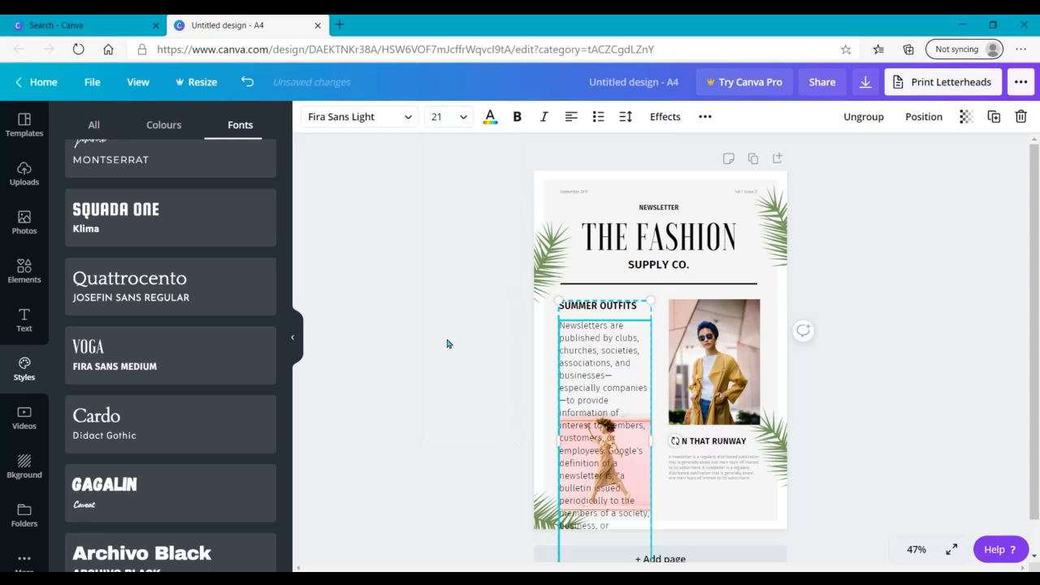
left_click(460, 119)
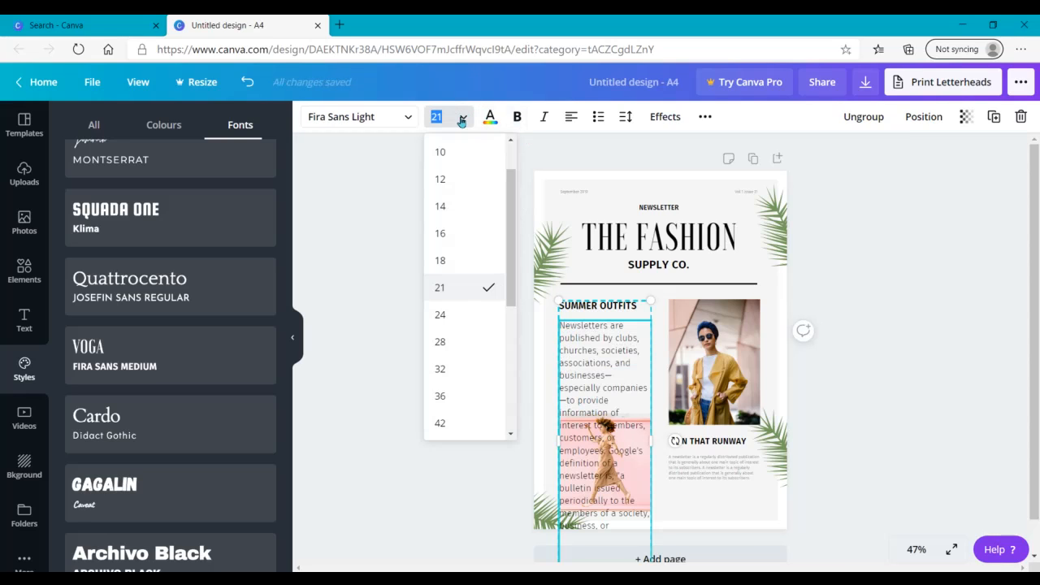
left_click(448, 207)
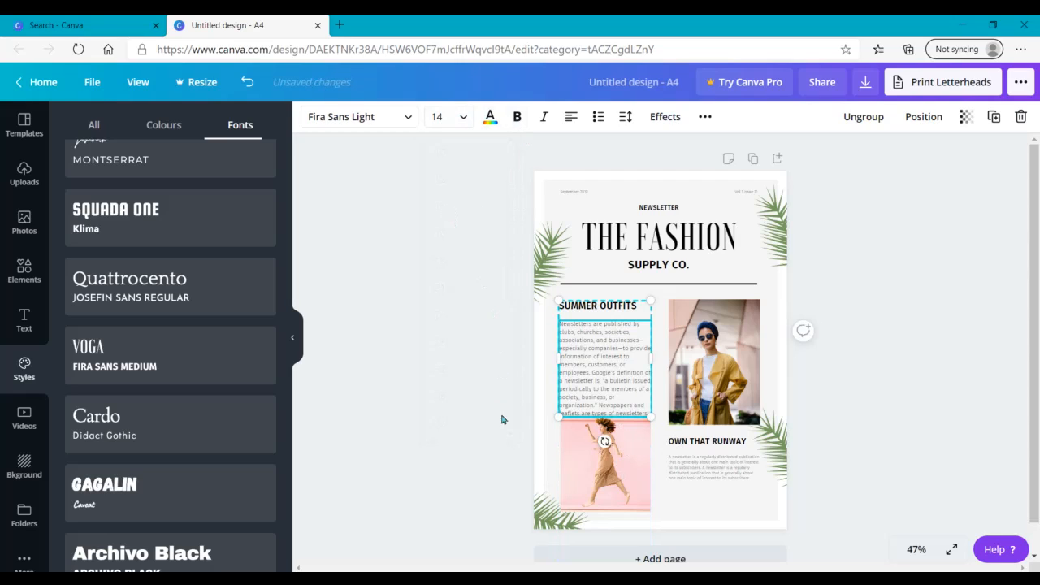
left_click(447, 377)
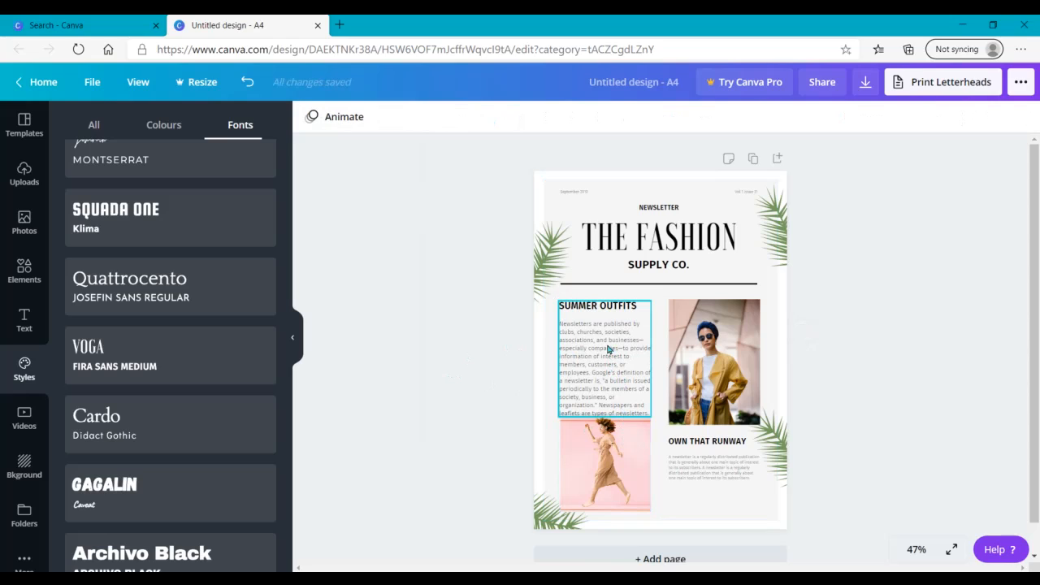
Step: Move the SUMMER OUTFITS text block and the photo of the woman in the yellow coat slightly up toward the divider line
left_click_drag(607, 350, 607, 338)
left_click(442, 417)
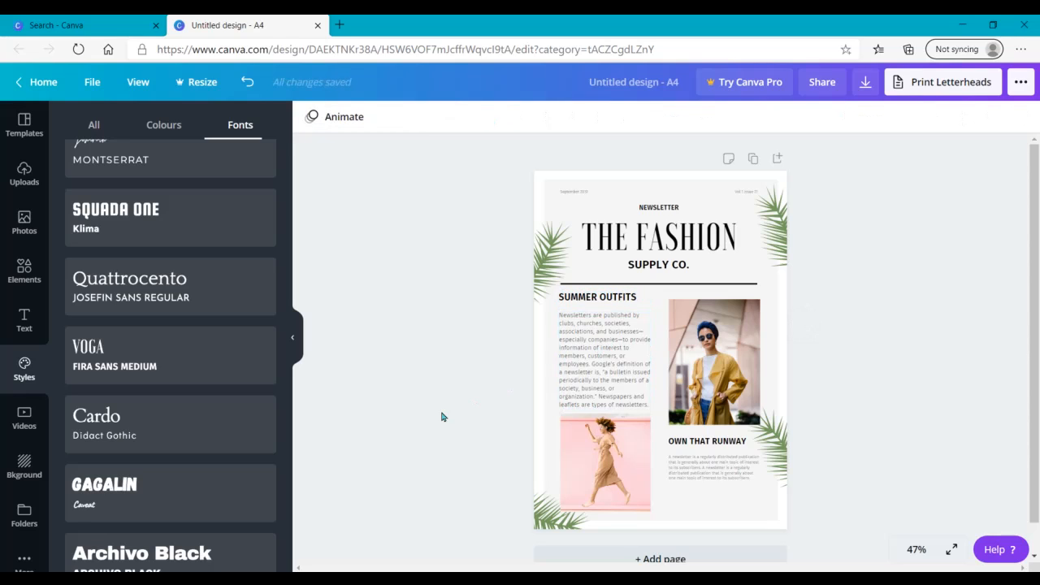
left_click(719, 358)
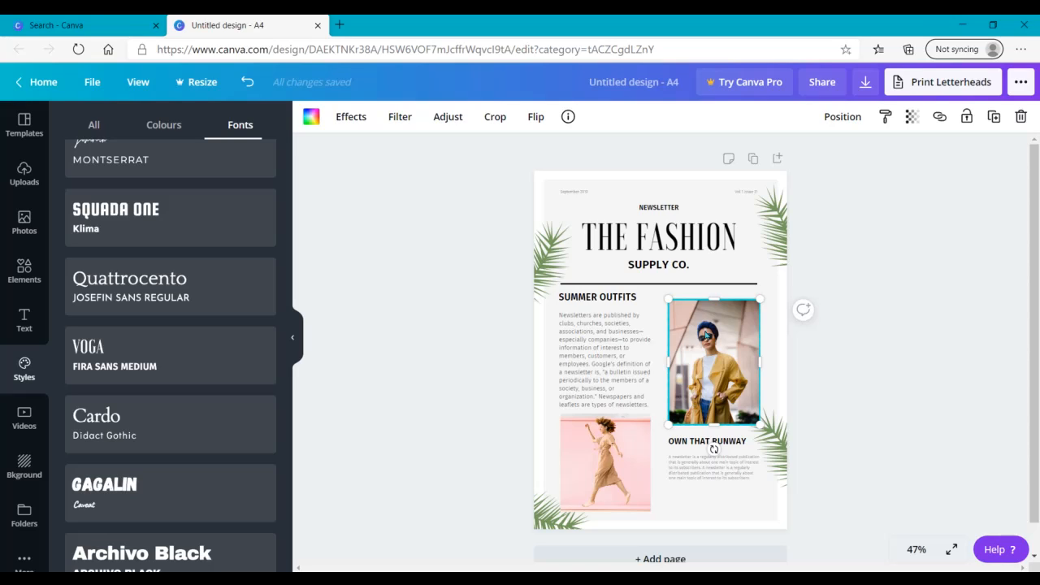
left_click_drag(707, 335, 706, 328)
left_click(864, 392)
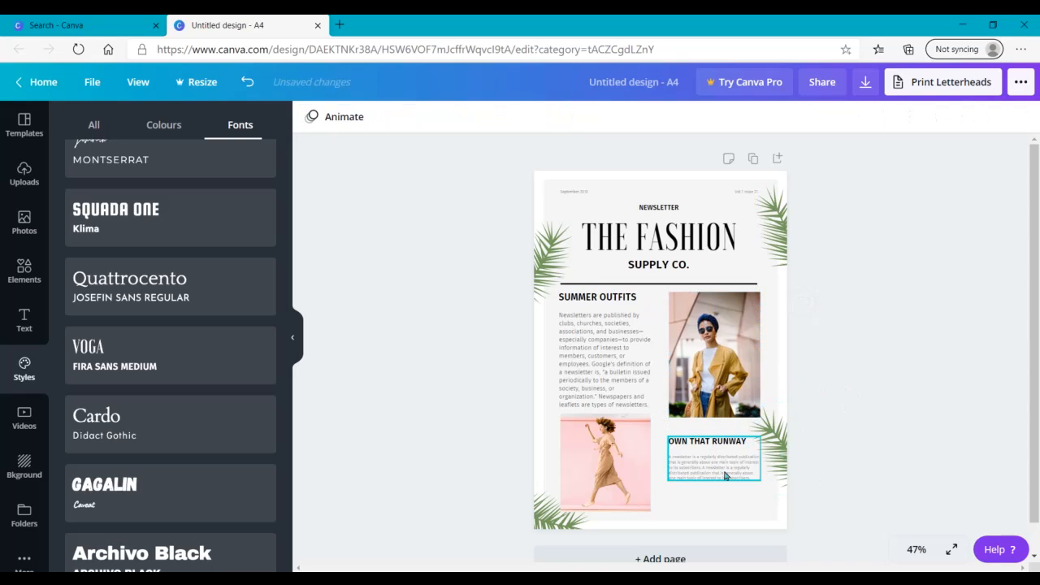
Step: Set the paragraph under OWN THAT RUNWAY to font size 14 and move its text block up, aligned directly below the photo
left_click_drag(716, 457, 713, 452)
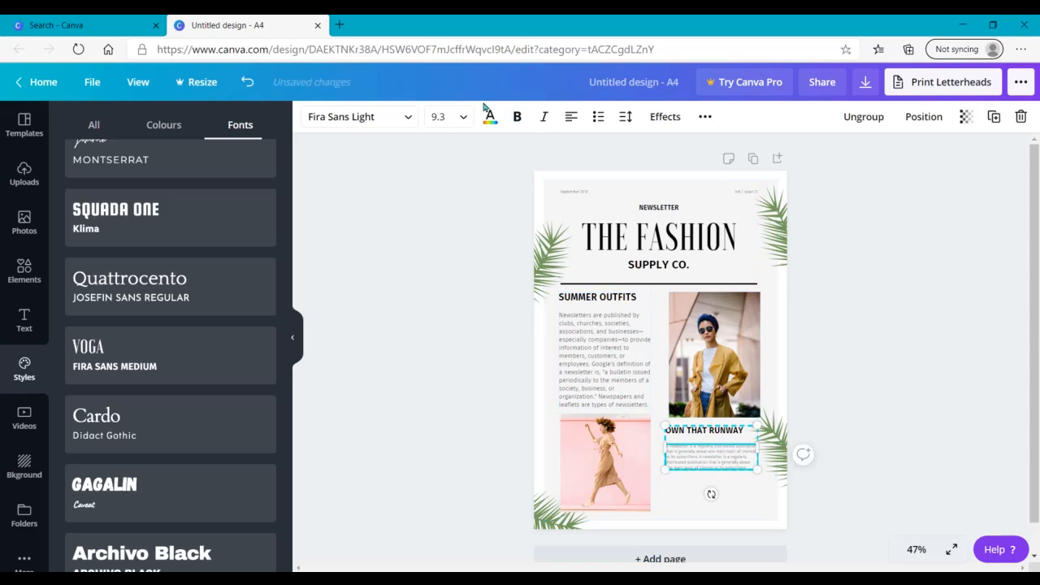
left_click(439, 116)
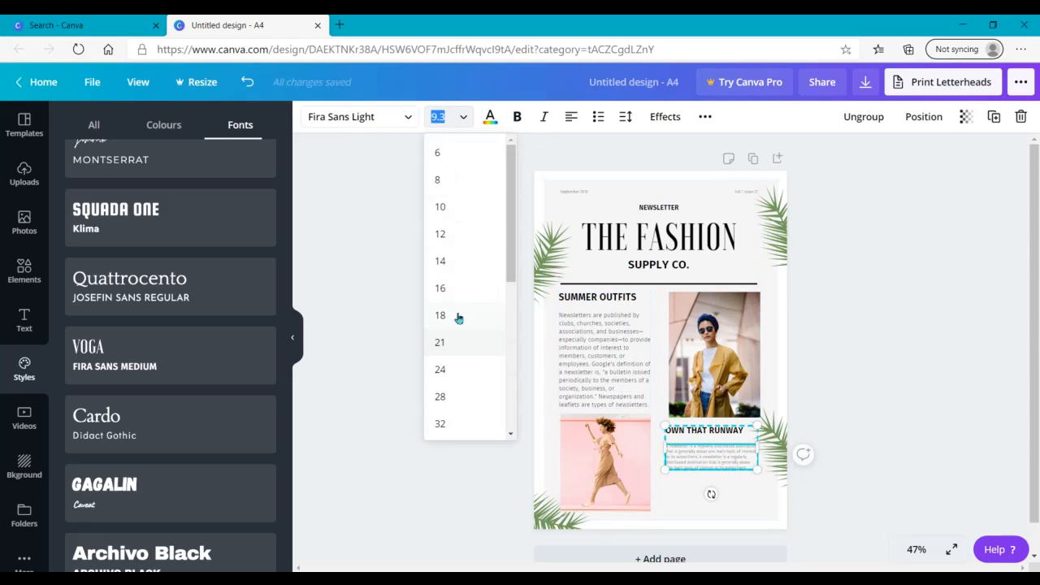
left_click(446, 261)
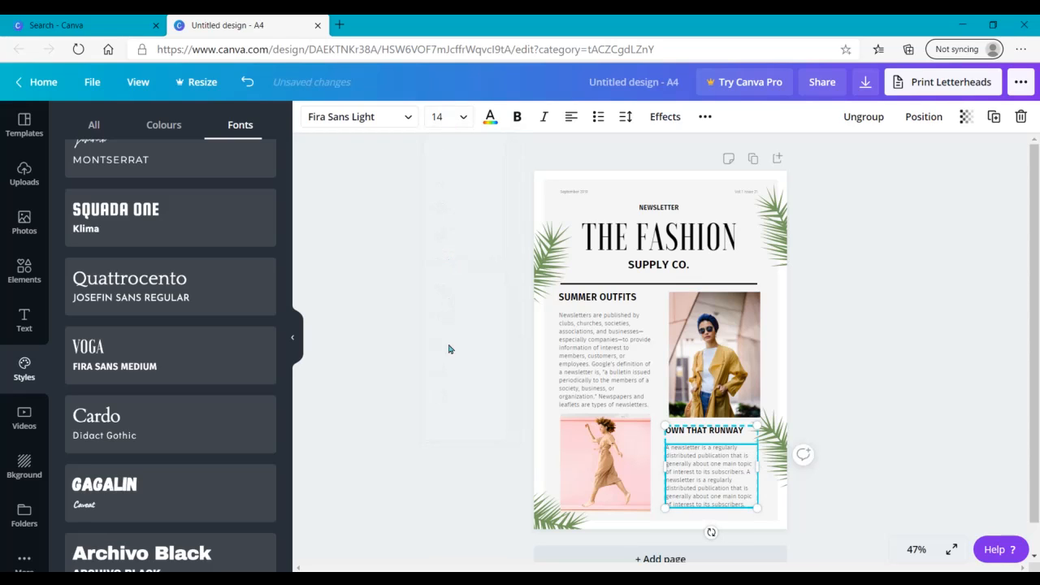
left_click(466, 459)
left_click_drag(729, 460, 726, 455)
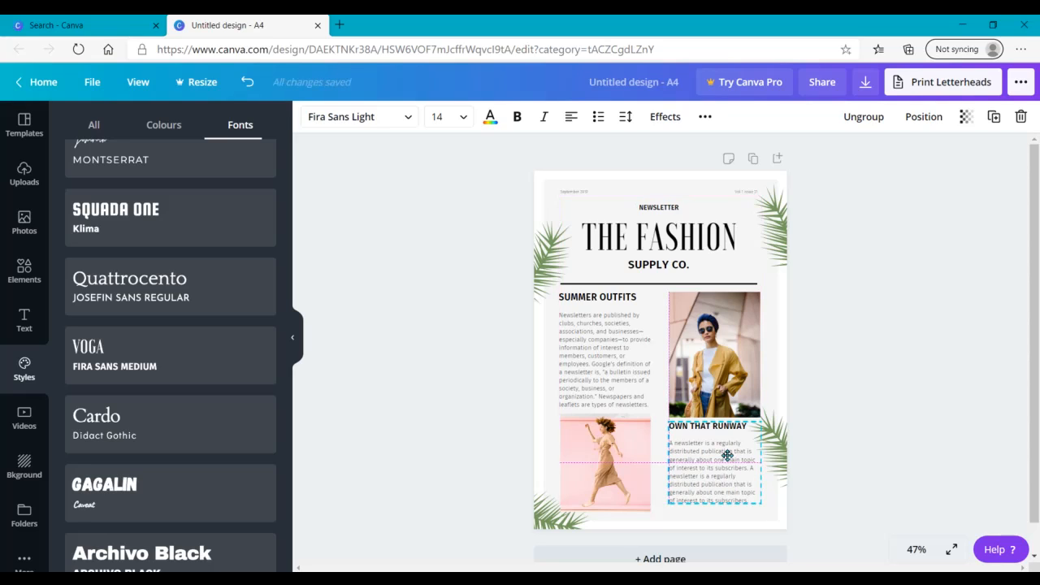
left_click_drag(727, 455, 727, 455)
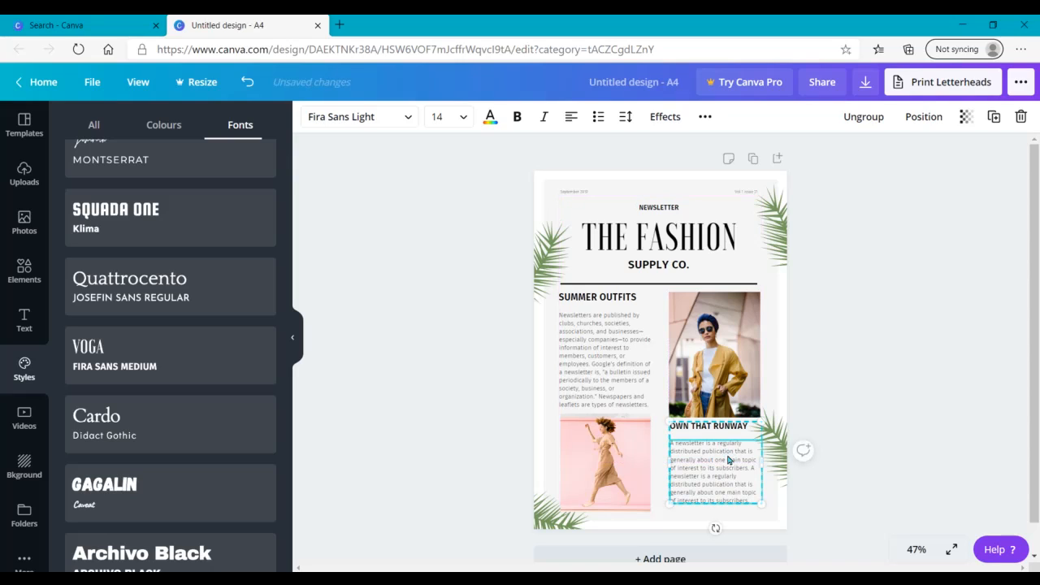
left_click(899, 462)
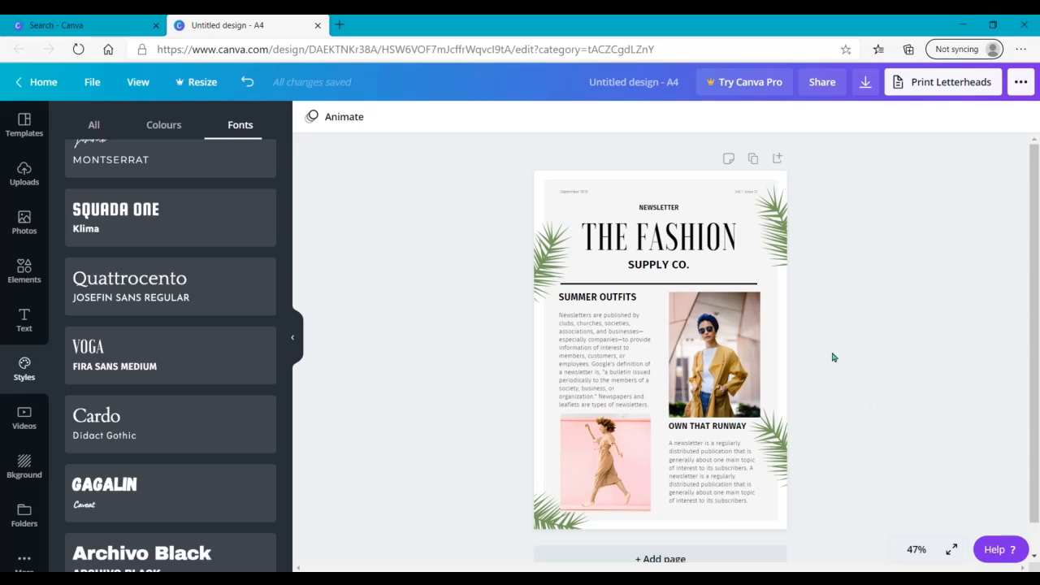
Step: Set the date and the volume and issue text above the newsletter heading to font size 12
left_click(572, 200)
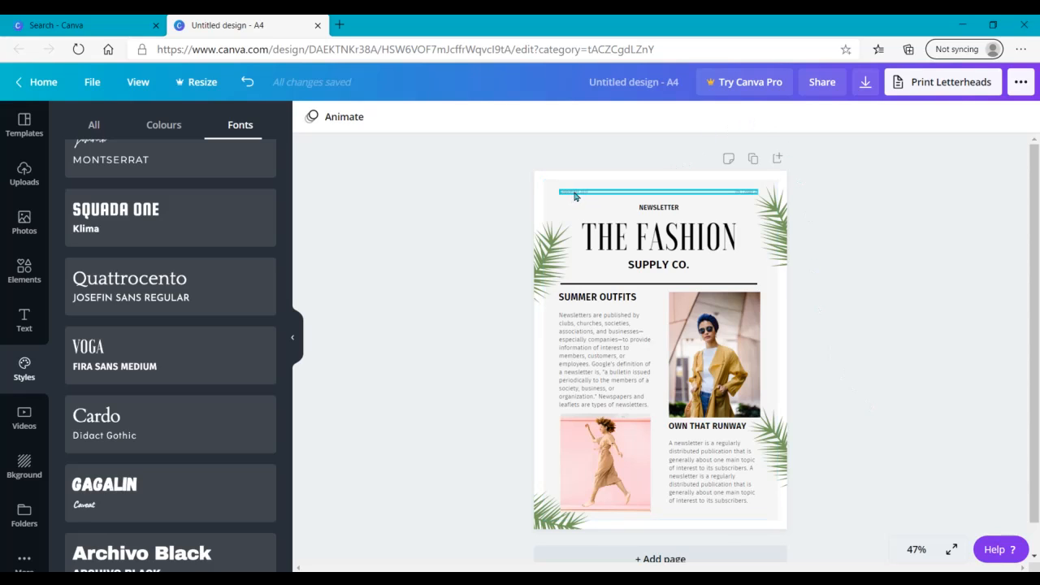
left_click(443, 117)
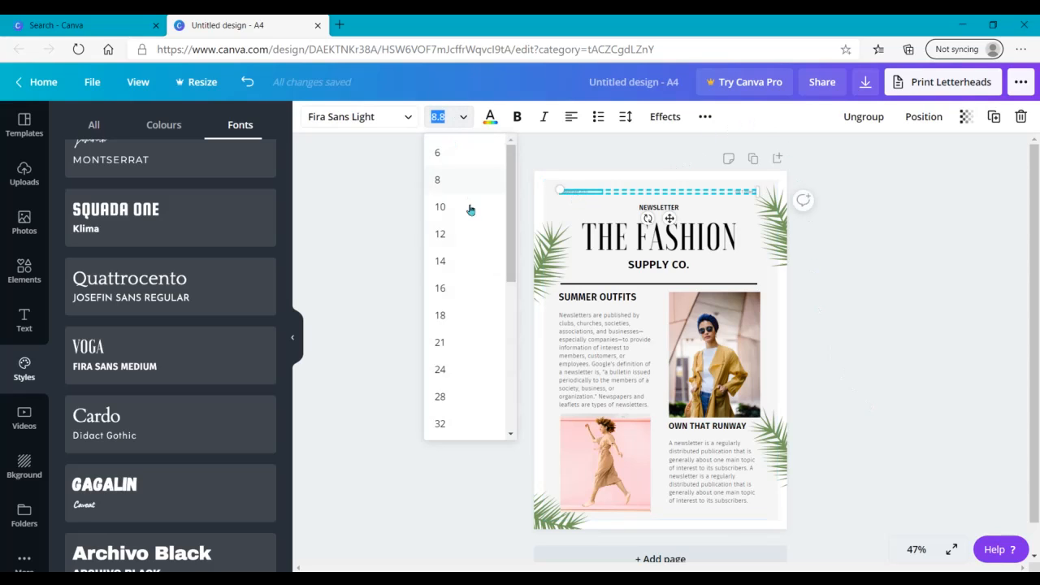
left_click(439, 235)
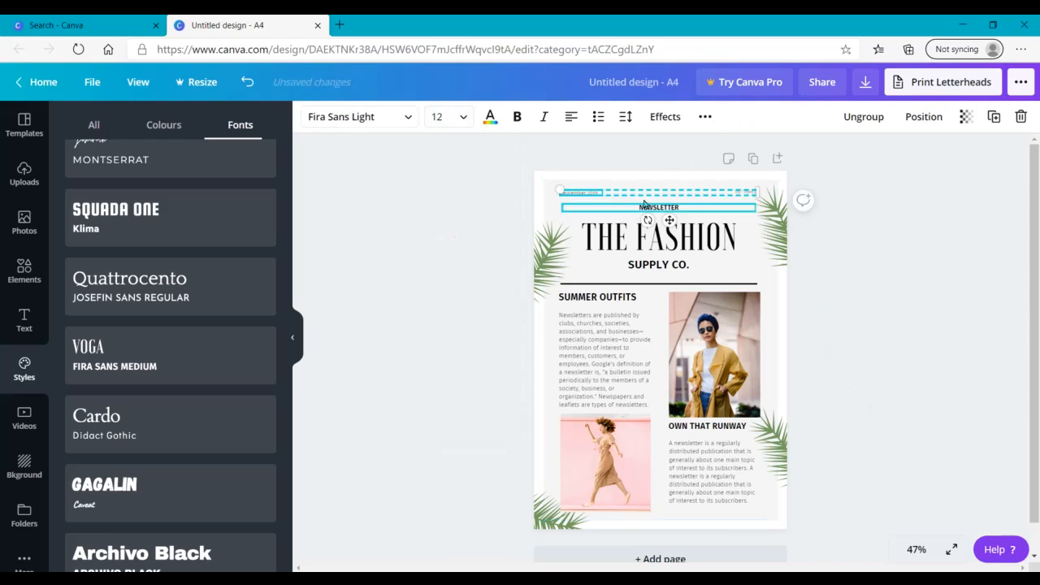
key("ctrl+z")
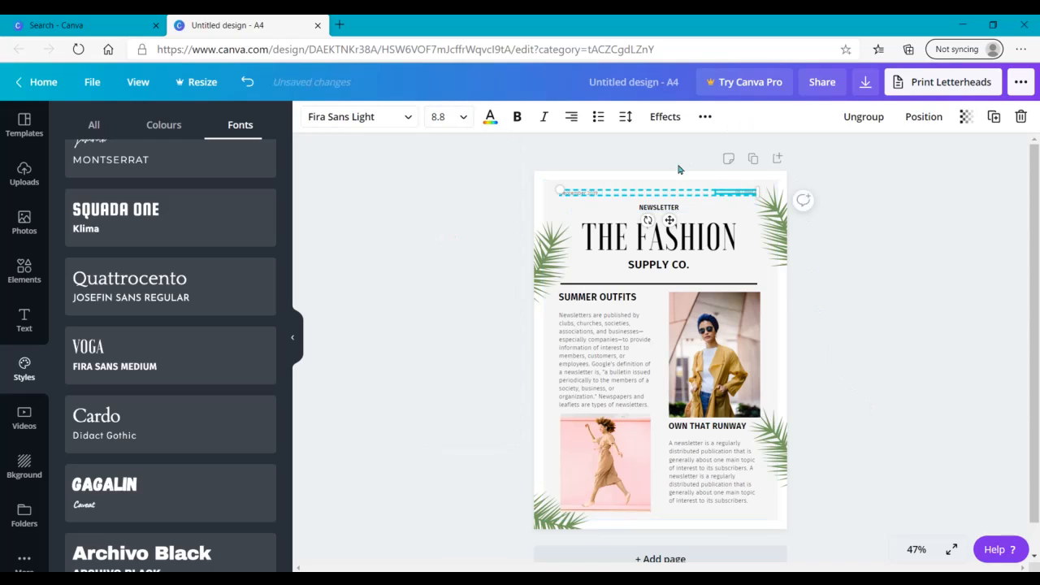
left_click(462, 118)
left_click(462, 235)
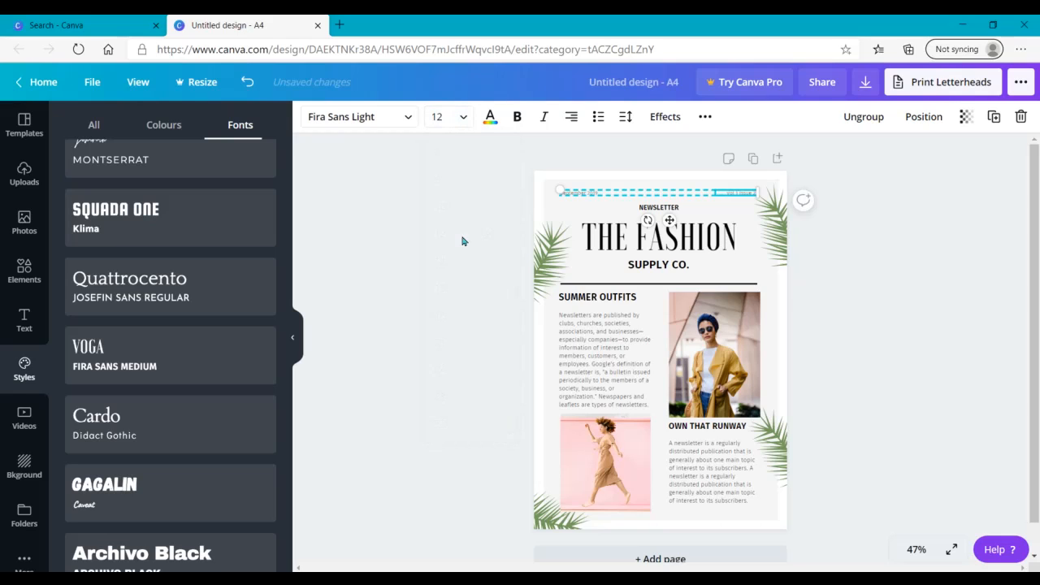
left_click(510, 370)
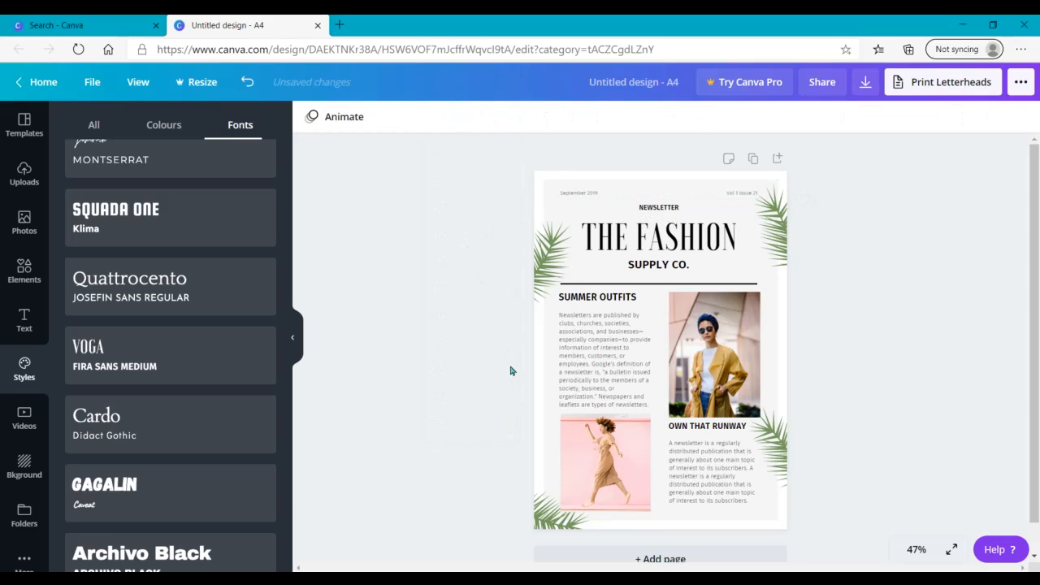
Step: Change the newsletter title from THE FASHION to THE TREND
double_click(705, 238)
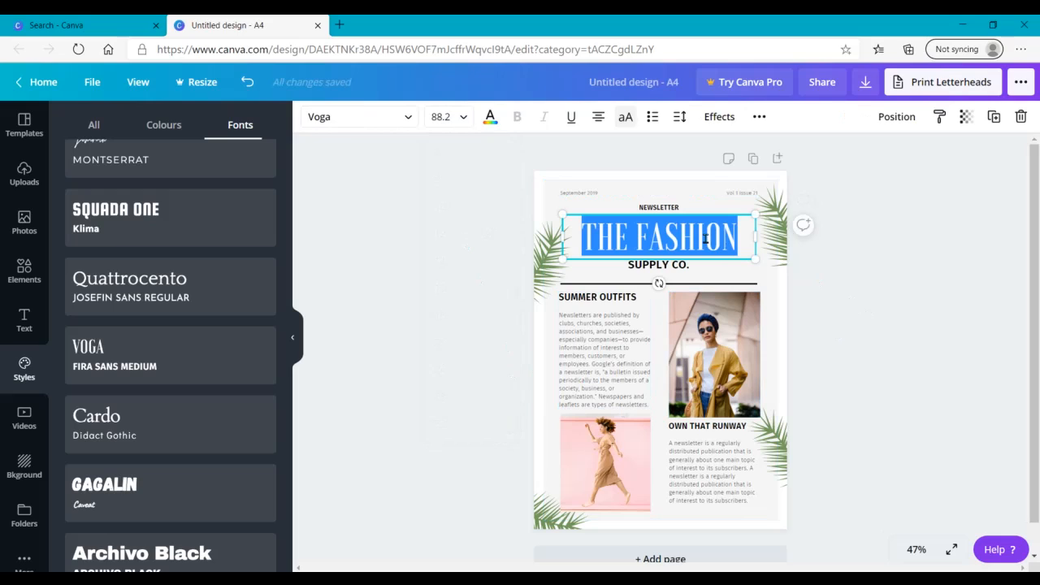
left_click(738, 236)
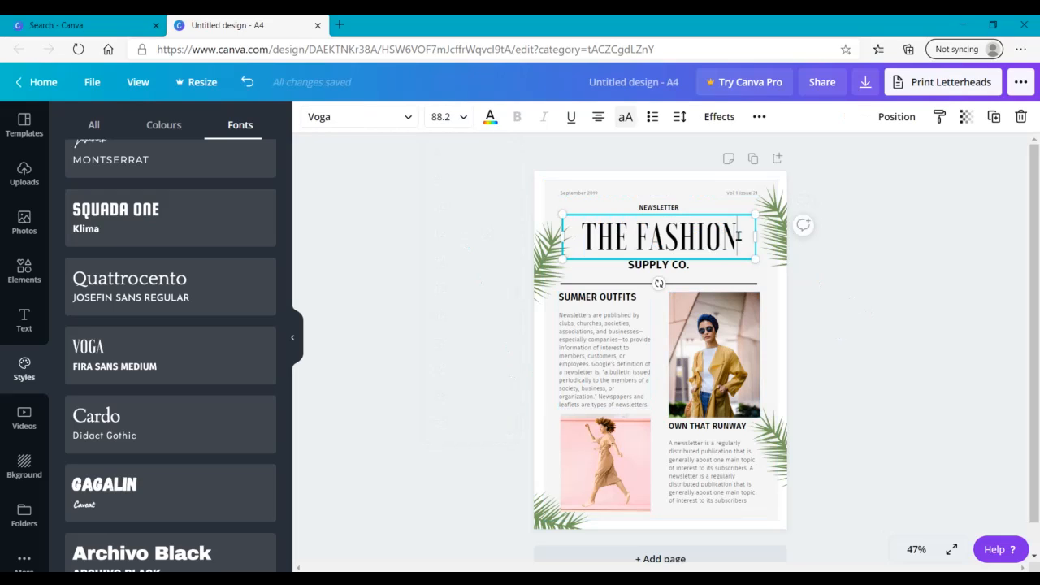
key("BackSpace")
key("BackSpace")
key("BackSpace")
key("BackSpace")
key("BackSpace")
key("BackSpace")
key("BackSpace")
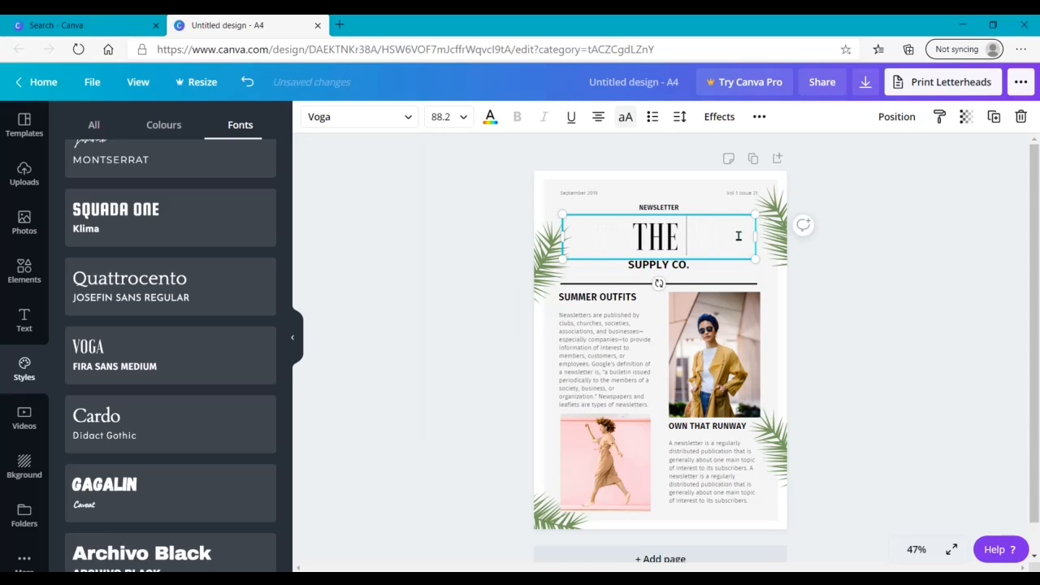
type("TREND")
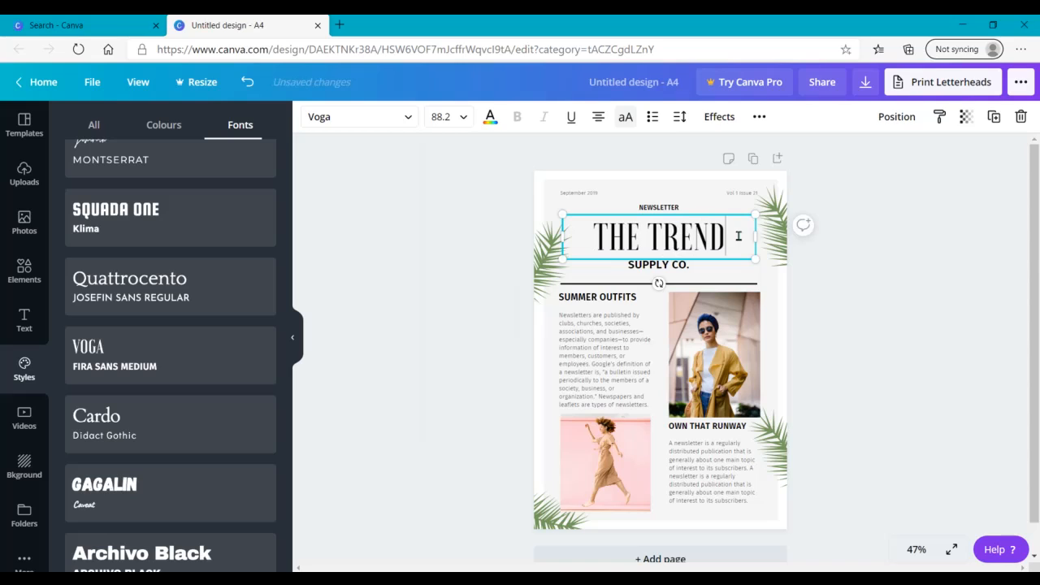
left_click(1010, 414)
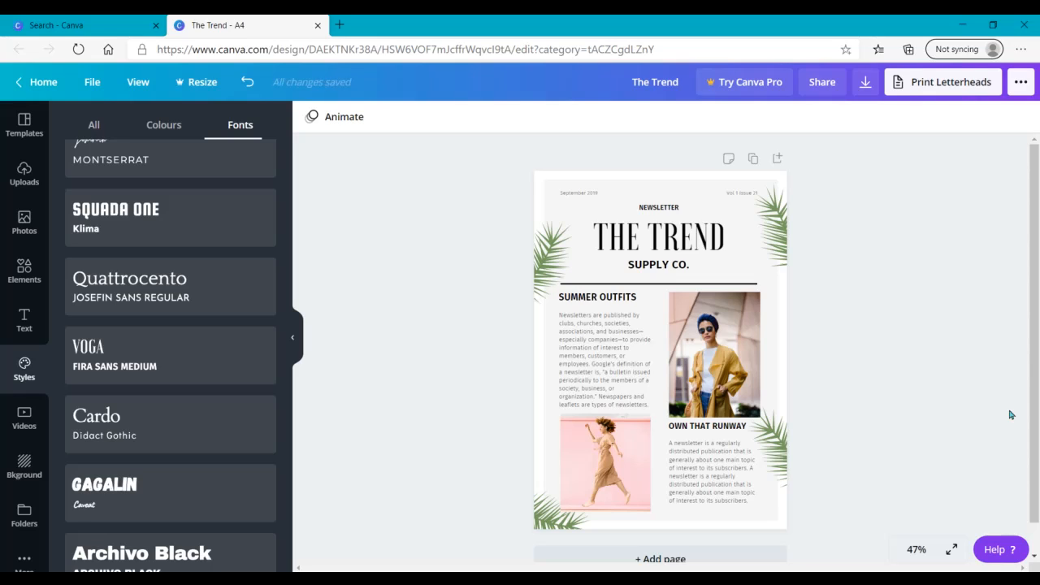
Step: Set the SUPPLY CO. subtitle to font size 18
left_click(643, 261)
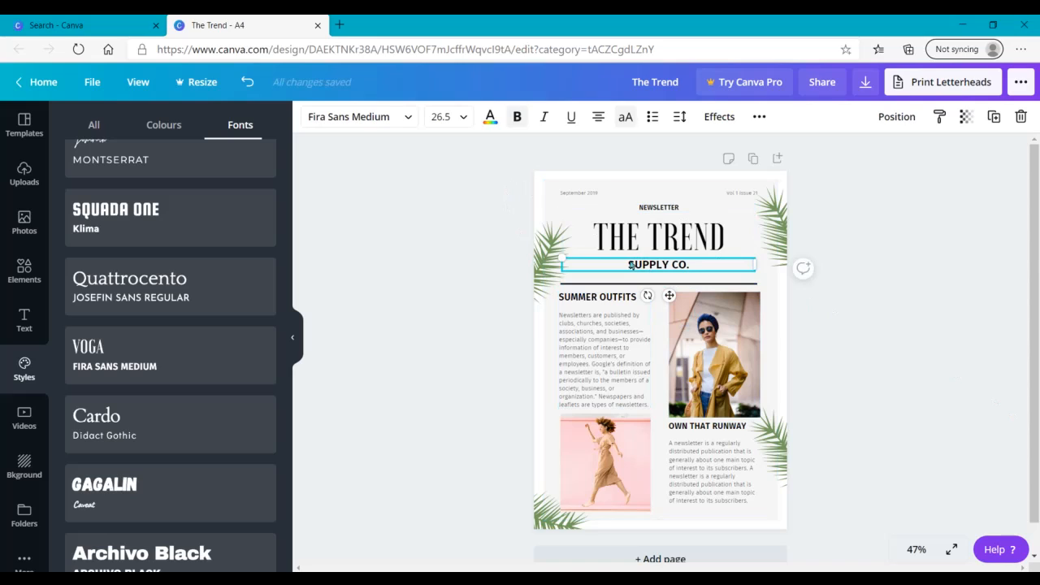
left_click(456, 124)
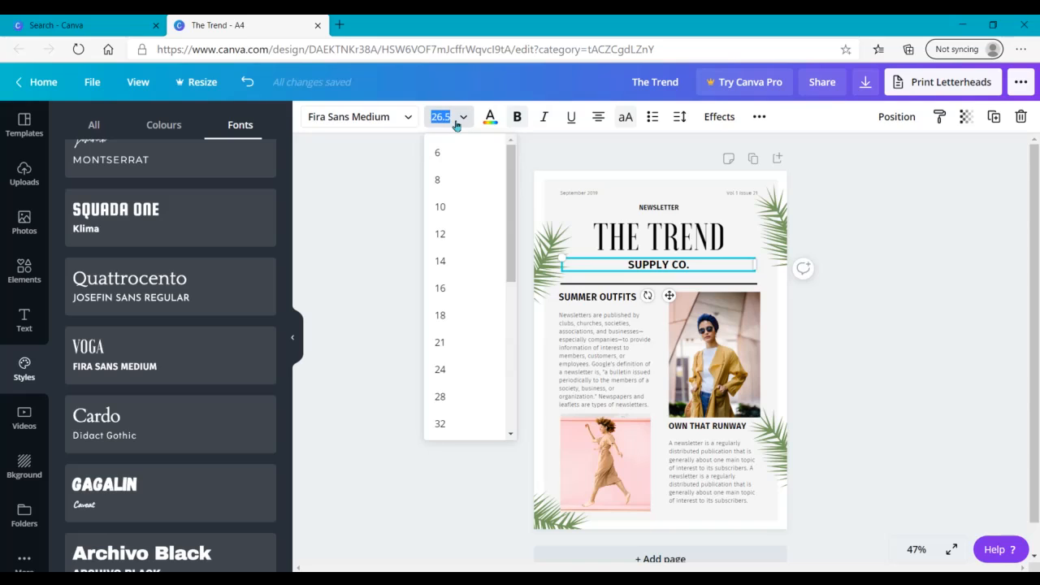
left_click(447, 317)
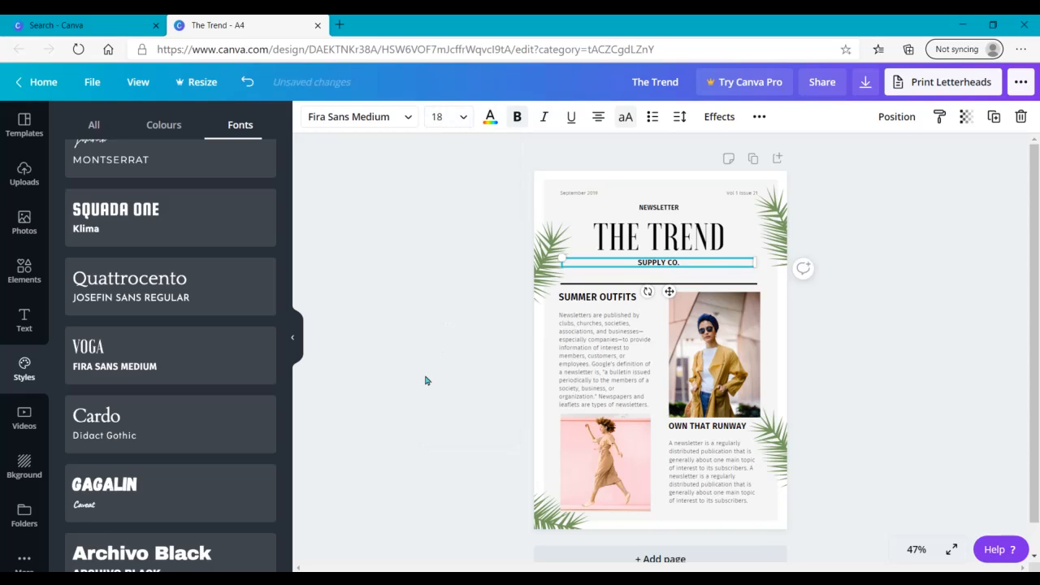
left_click(388, 448)
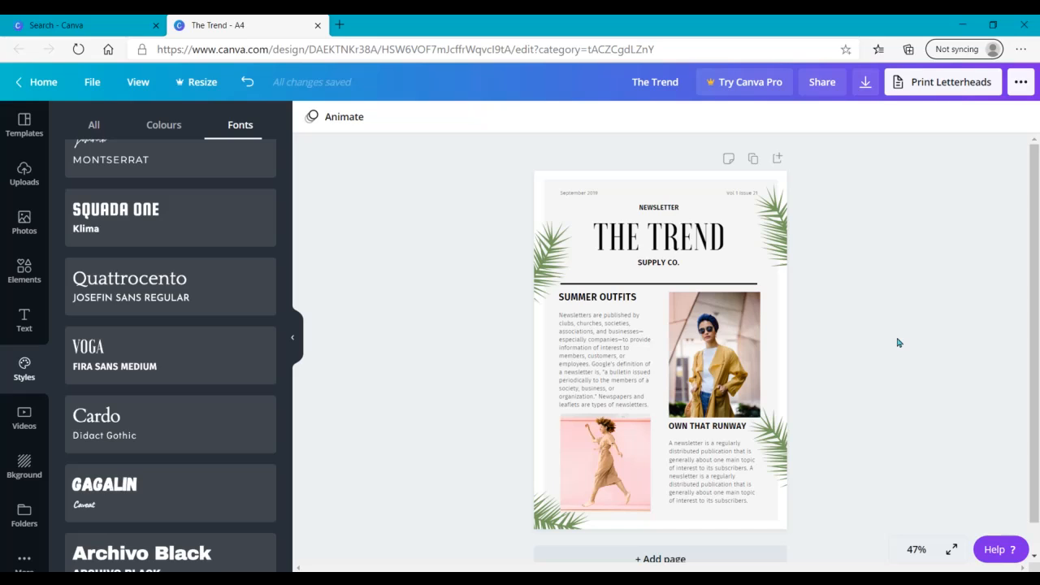
Step: Make the paragraph under SUMMER OUTFITS bold in the brown from the coat photo's colours, and widen its text block slightly
left_click(583, 367)
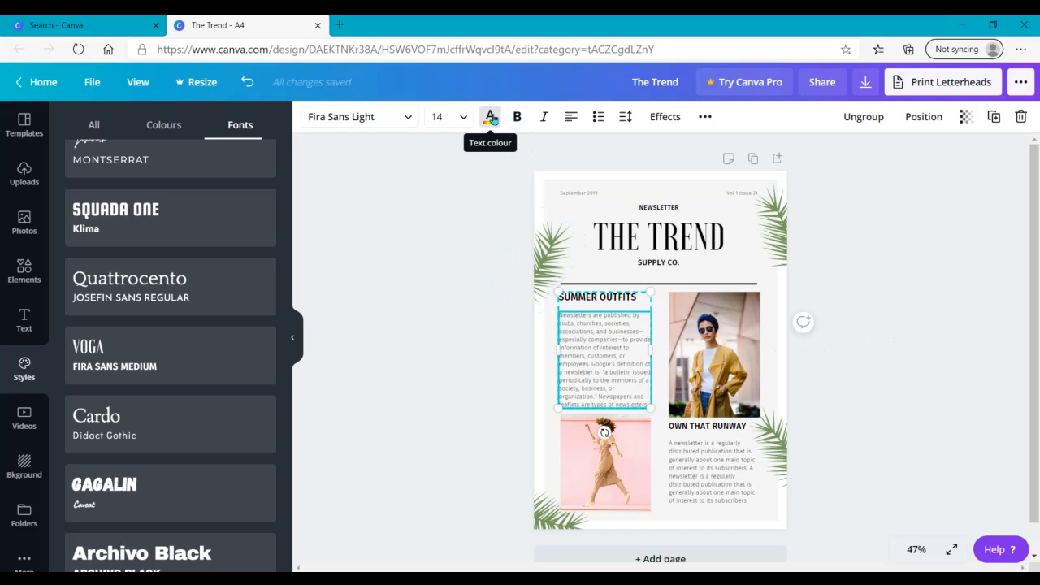
left_click(490, 117)
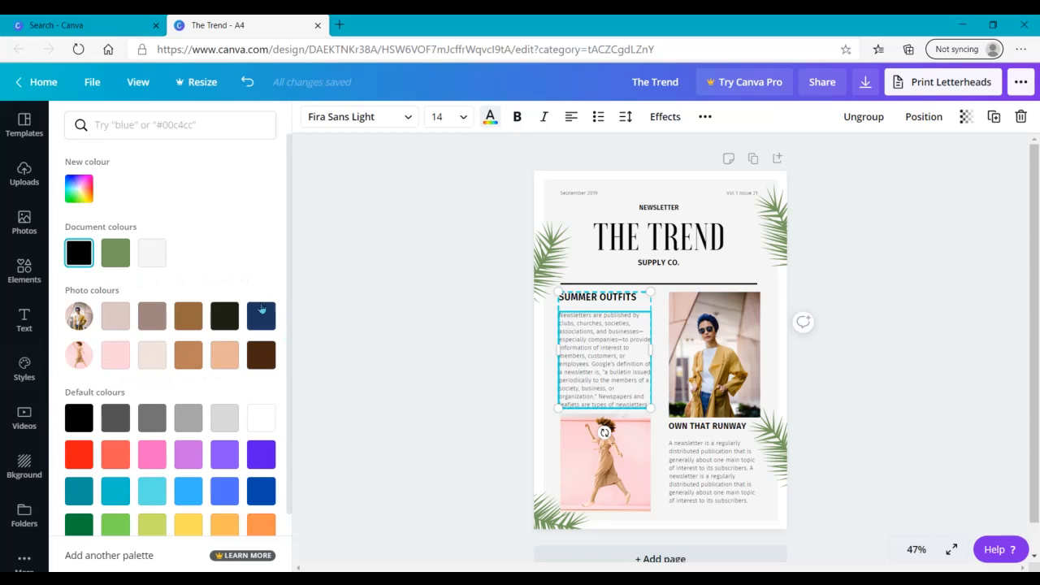
left_click(182, 322)
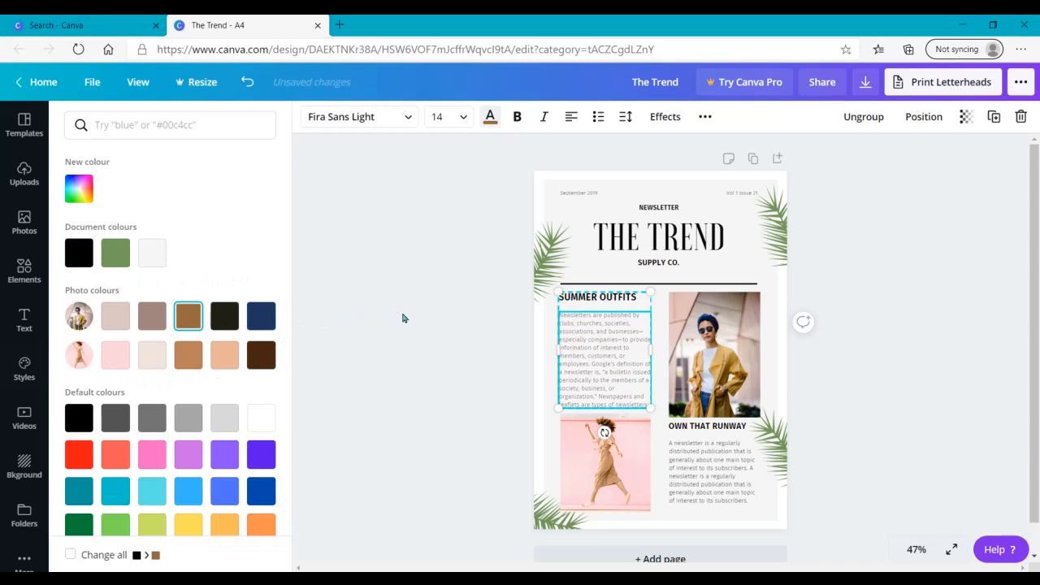
left_click(517, 120)
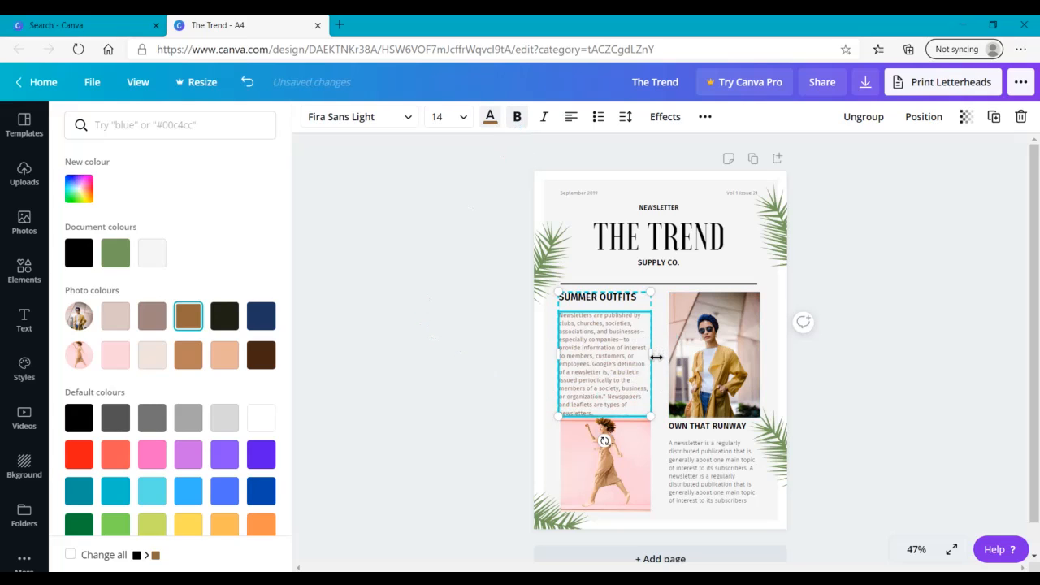
left_click_drag(655, 357, 659, 355)
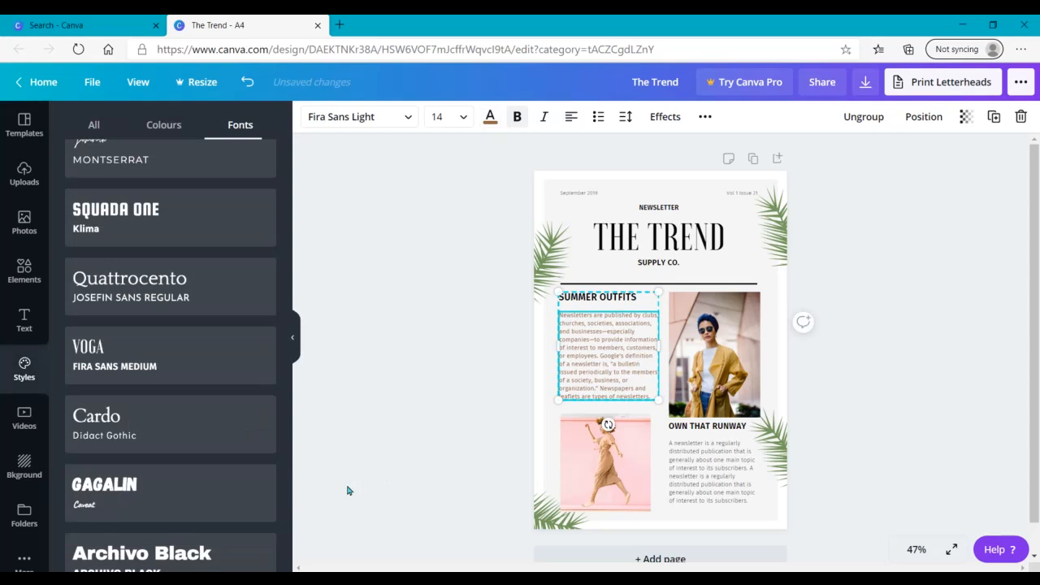
Step: Nudge the SUMMER OUTFITS text block very slightly to the right and deselect it
left_click(347, 491)
left_click(587, 365)
left_click_drag(587, 364, 588, 360)
left_click(459, 372)
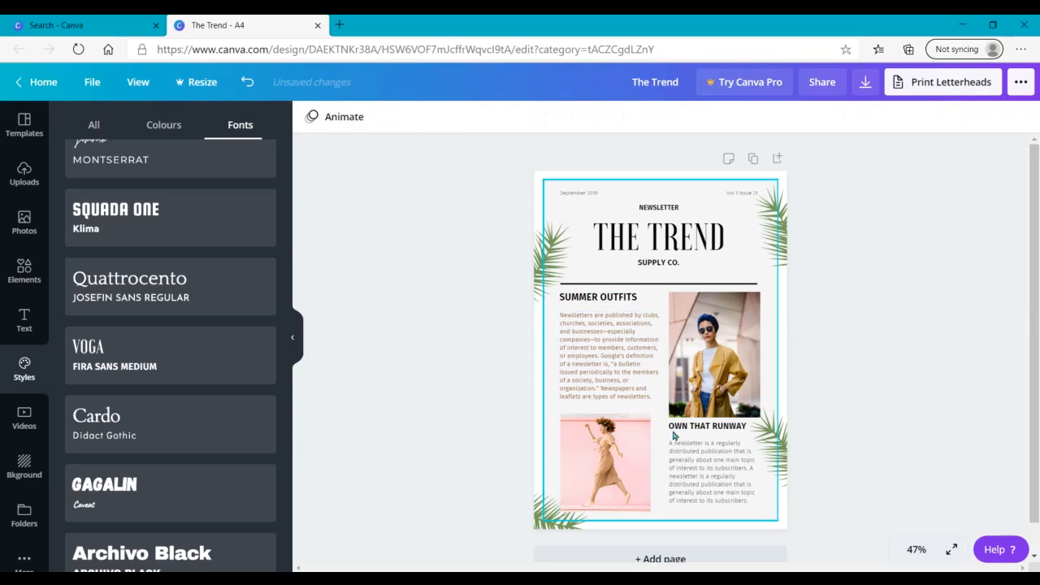
Step: Colour the paragraph under OWN THAT RUNWAY with the brown from the document colours
left_click(685, 452)
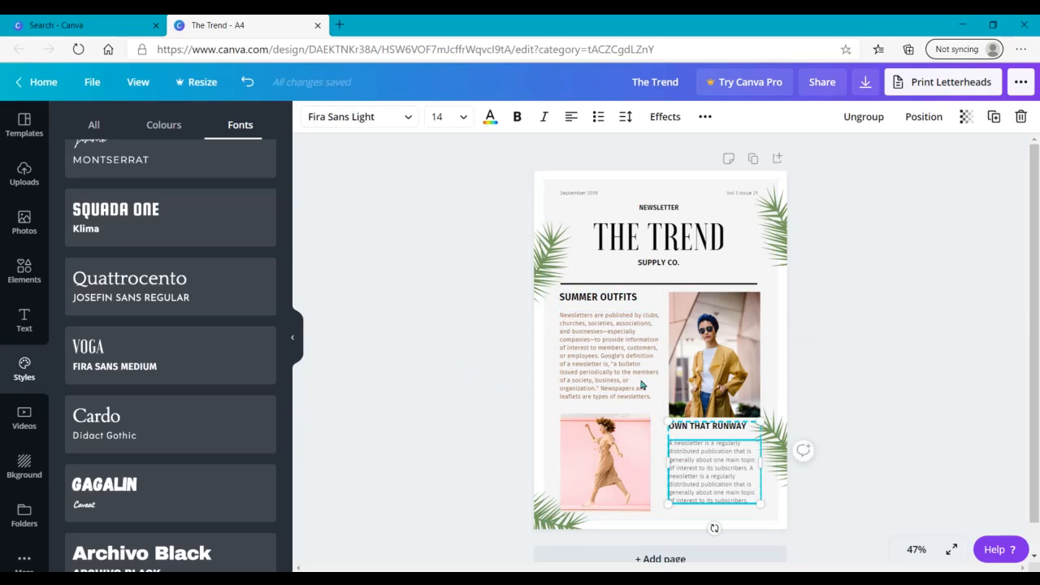
left_click(490, 116)
left_click(157, 256)
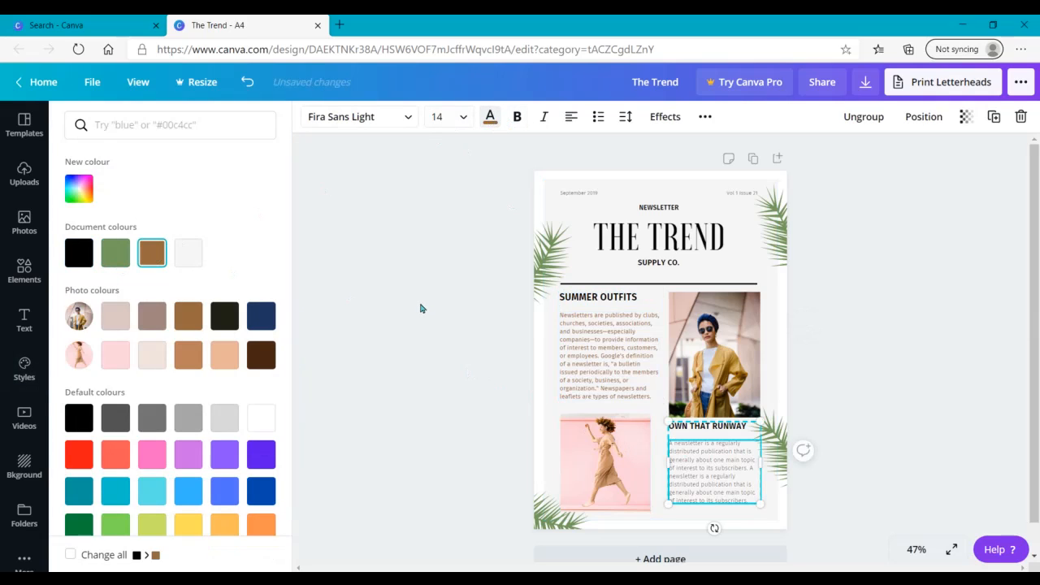
left_click(415, 305)
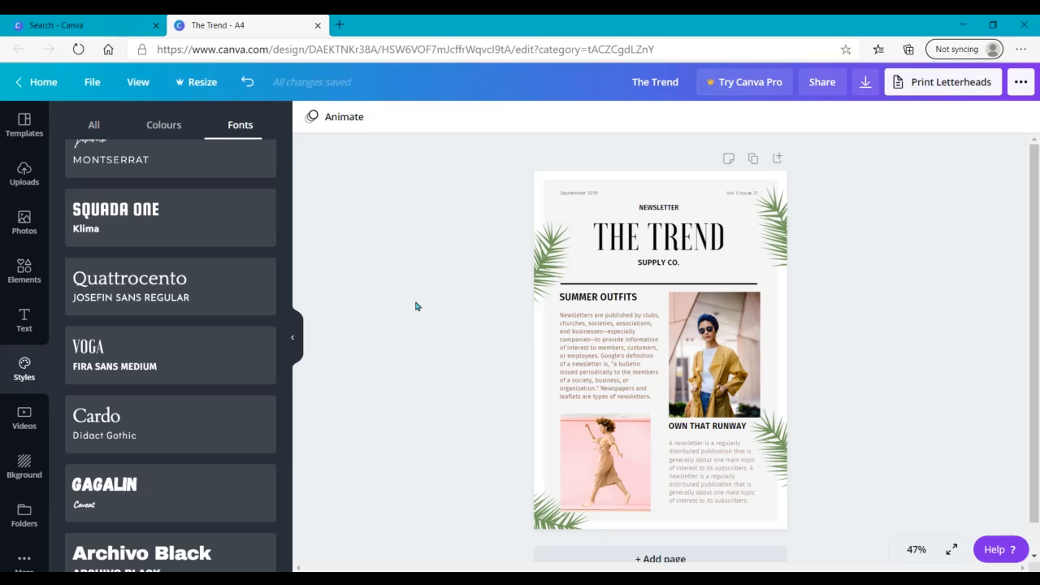
Step: Try underlining THE TREND title, and remove the underline again
left_click(669, 235)
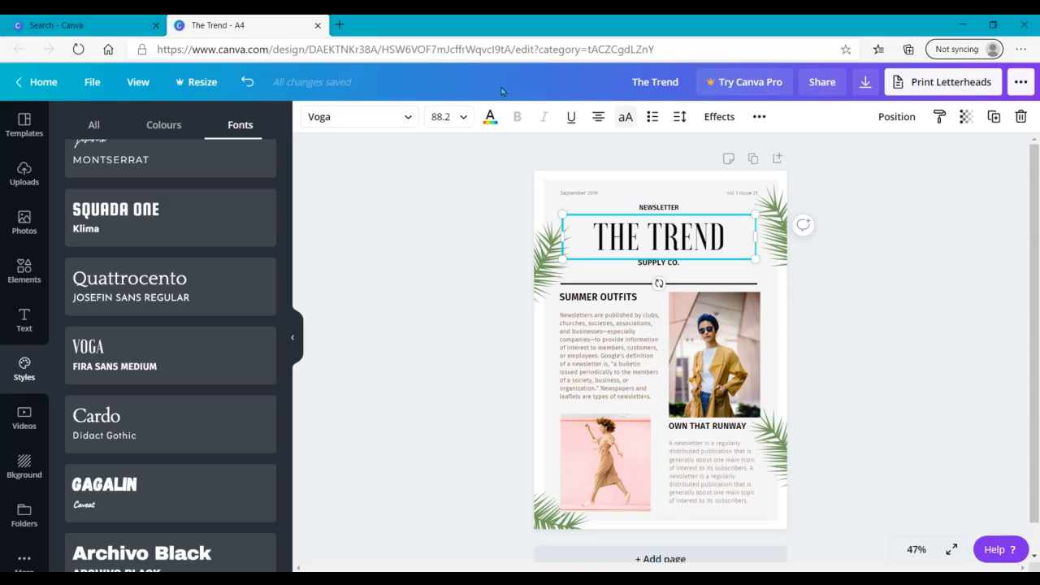
left_click(571, 125)
left_click(571, 120)
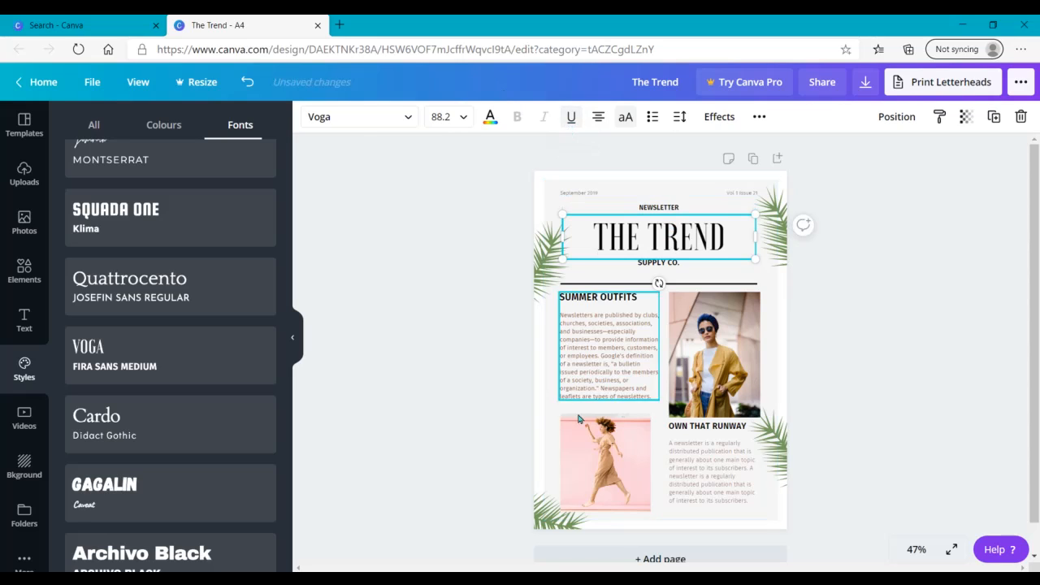
Step: Try italics on the paragraph under SUMMER OUTFITS, and switch the italics back off
left_click(607, 367)
left_click(545, 122)
left_click(544, 122)
left_click(455, 317)
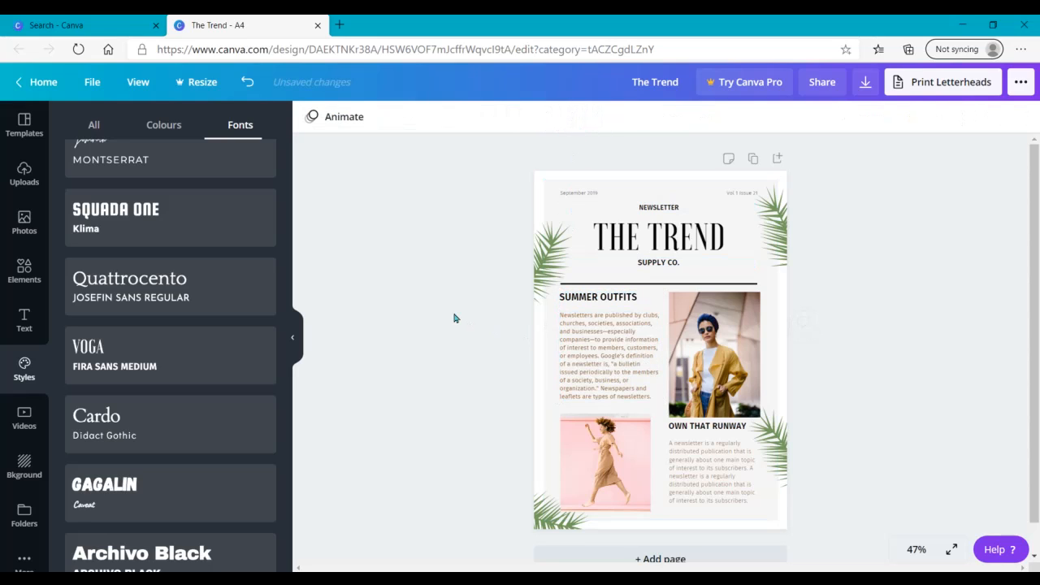
Step: Try centre alignment on the SUMMER OUTFITS paragraph, and return it to left alignment
left_click(593, 349)
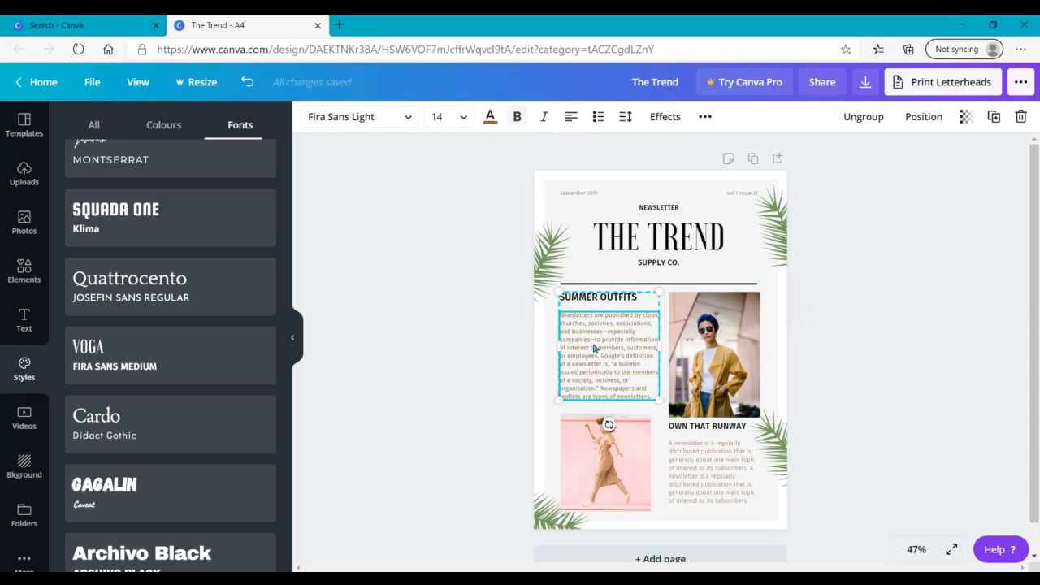
left_click(572, 118)
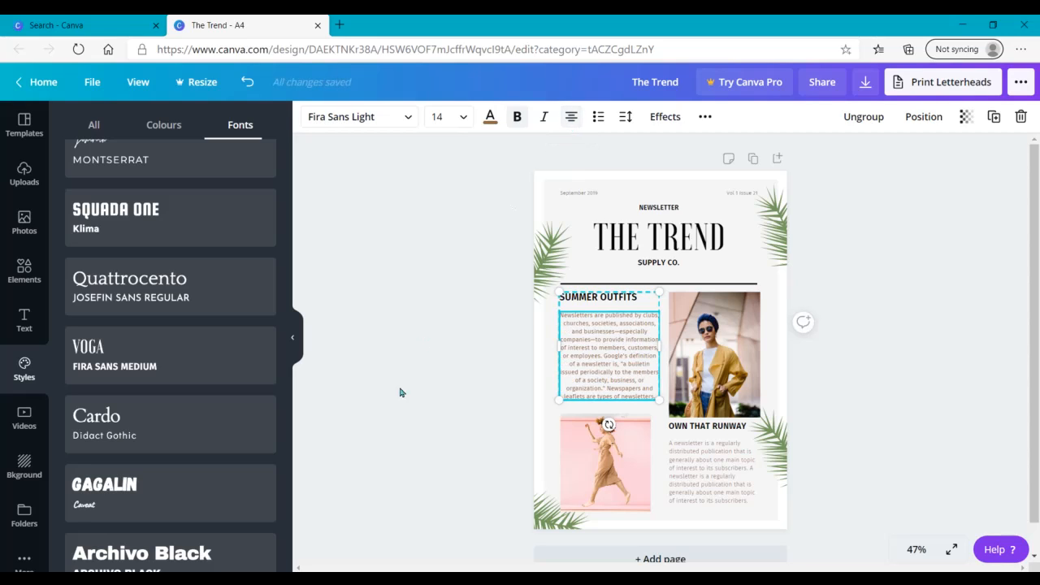
left_click(407, 421)
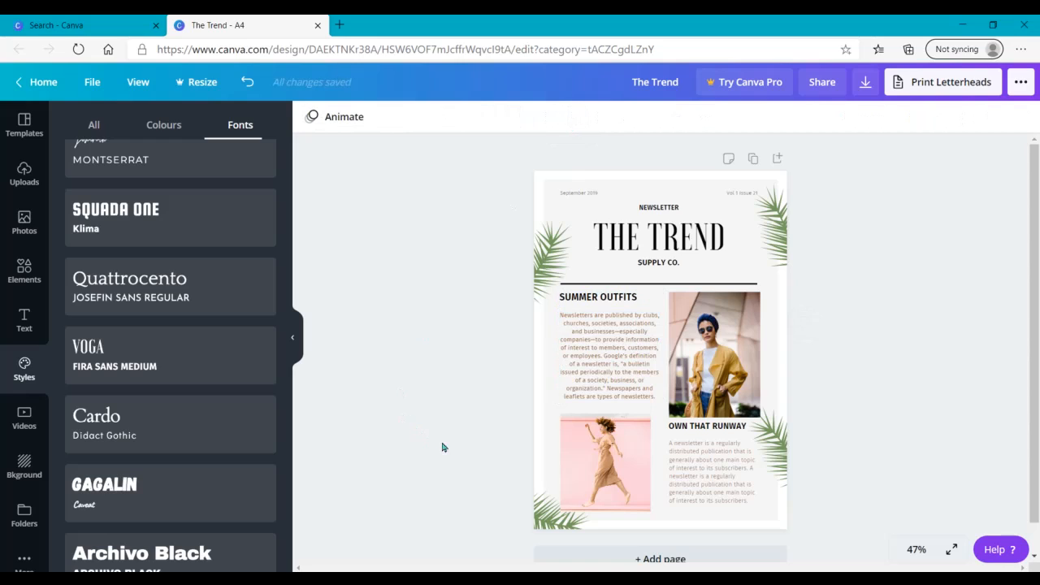
left_click(588, 370)
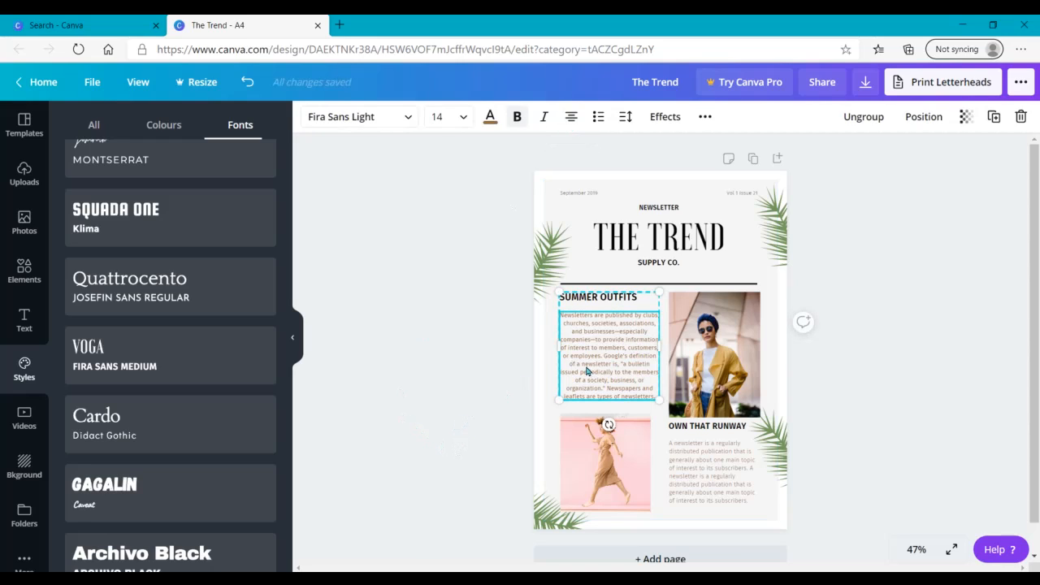
left_click(571, 118)
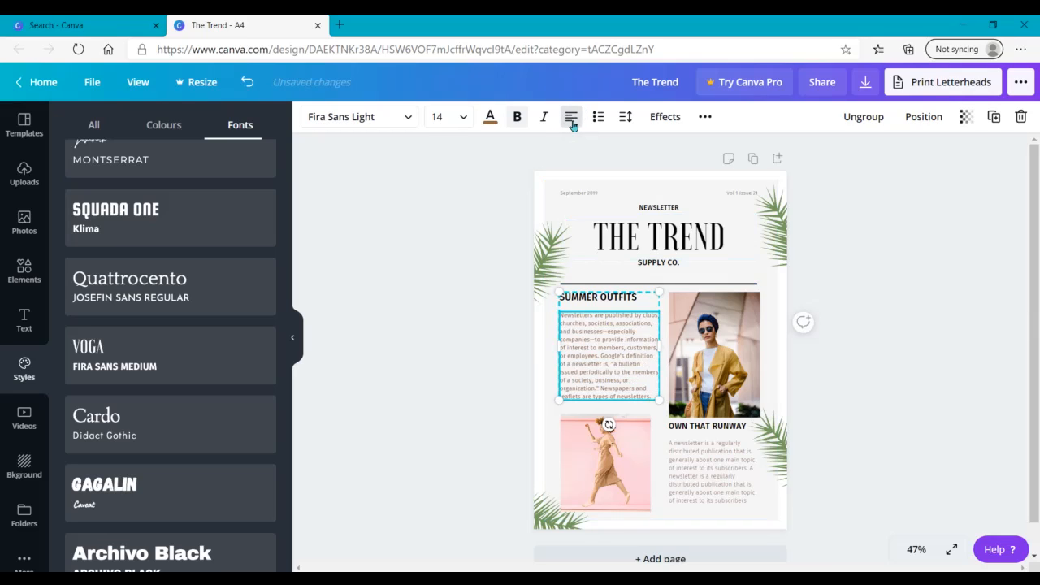
left_click(449, 285)
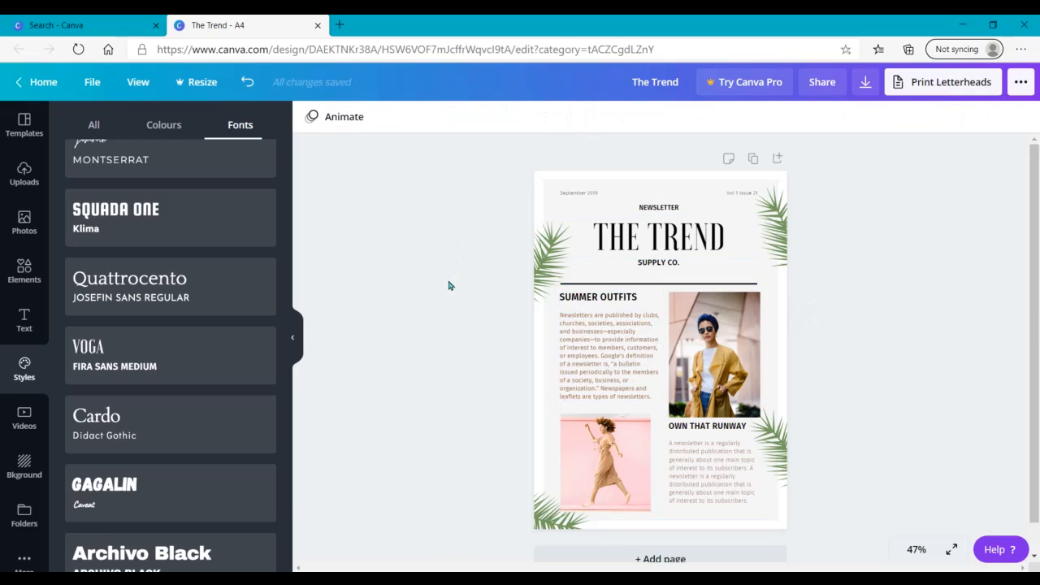
Step: Try bulleted and numbered list formatting on the SUMMER OUTFITS paragraph, and turn the list formatting off again
left_click(599, 370)
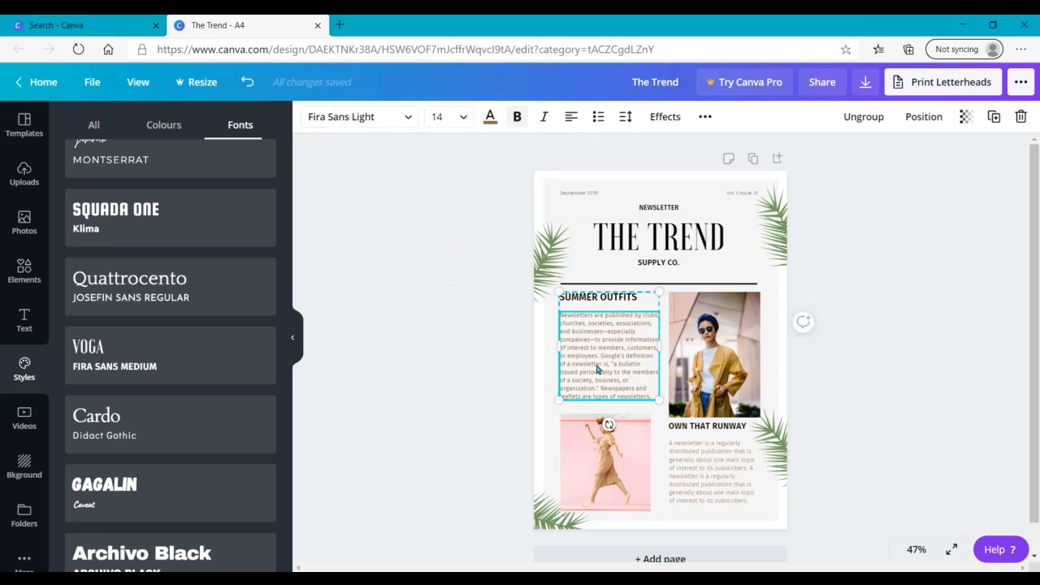
left_click(596, 117)
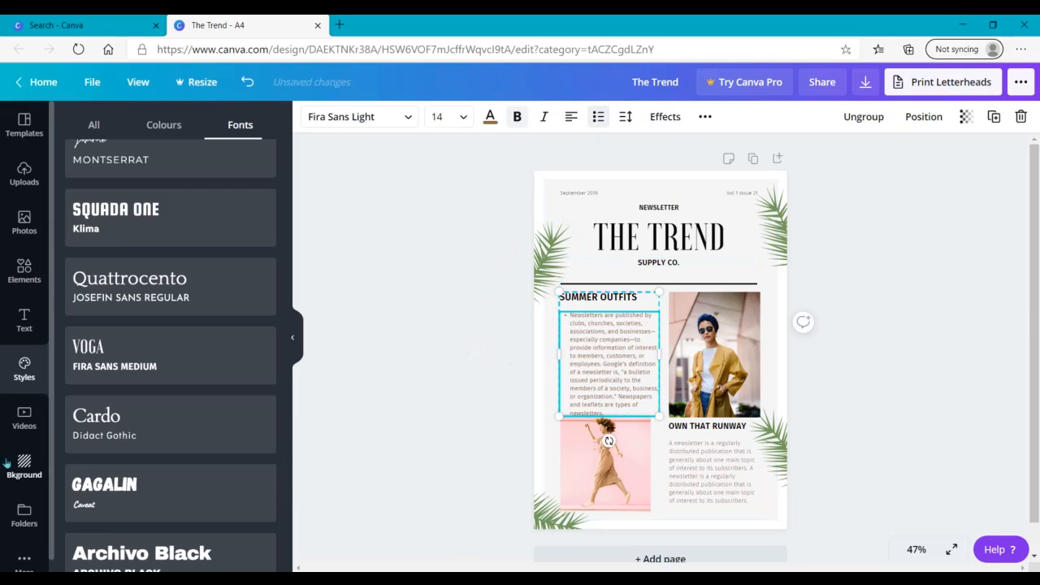
left_click(595, 117)
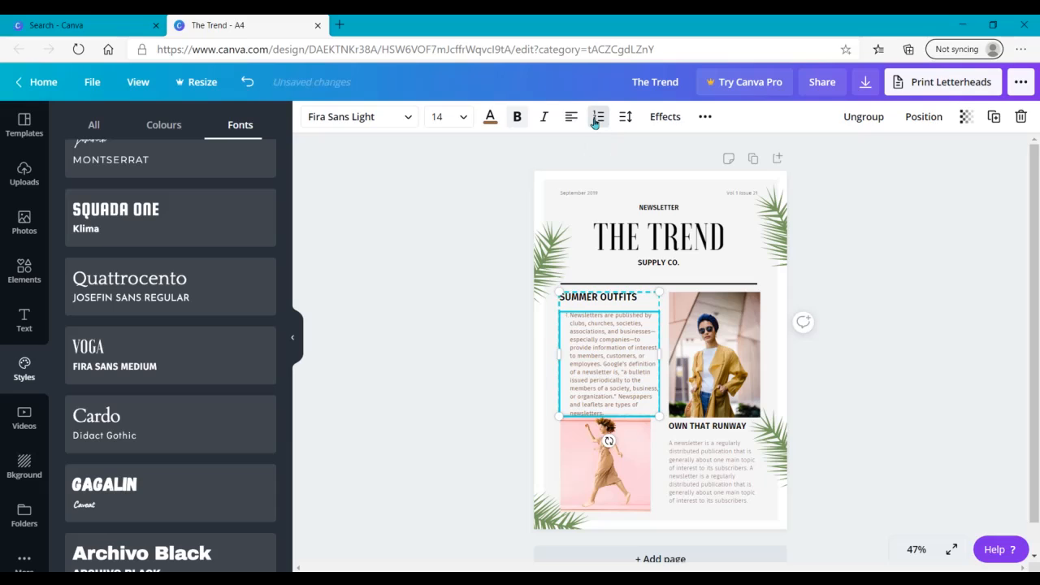
left_click(595, 119)
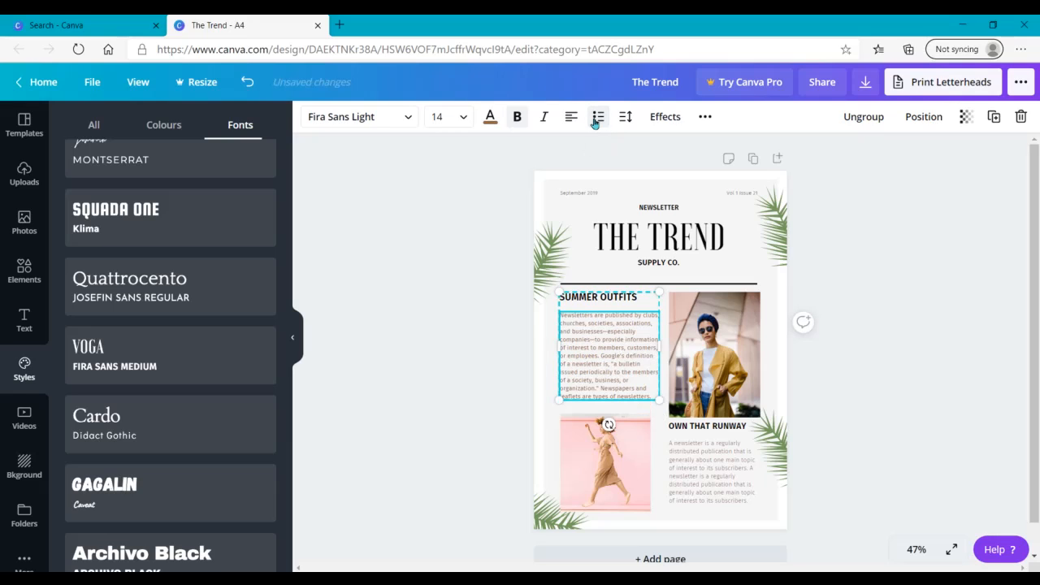
left_click(479, 334)
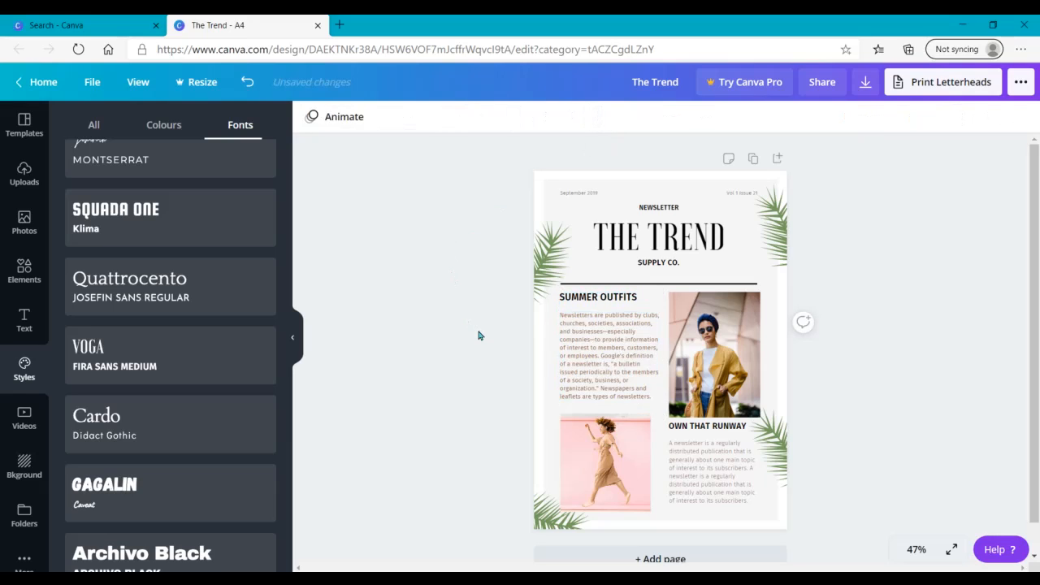
Step: Increase the letter spacing of THE TREND title so it spans almost the full width of its text box
left_click(611, 348)
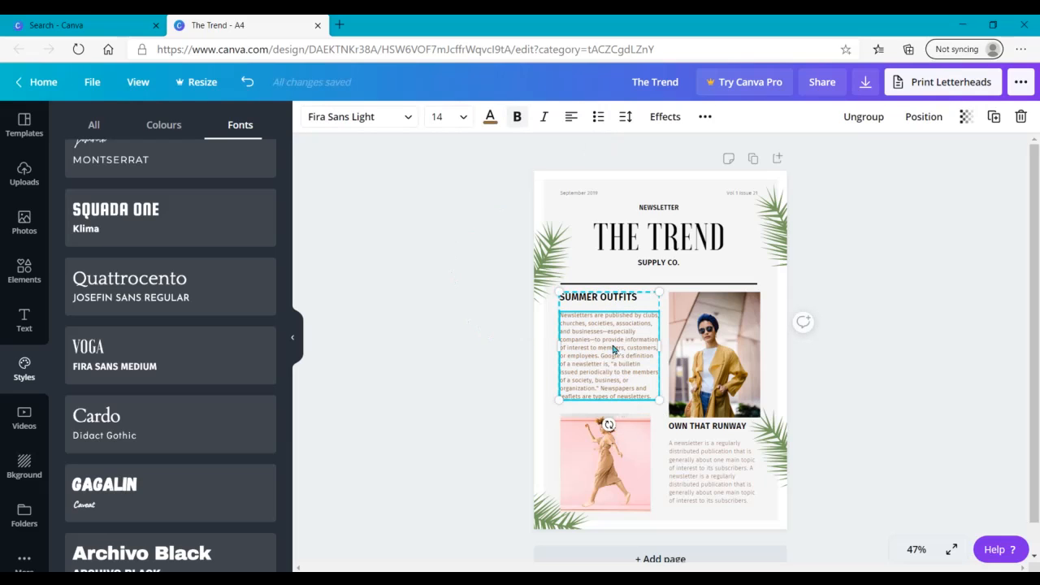
left_click(623, 115)
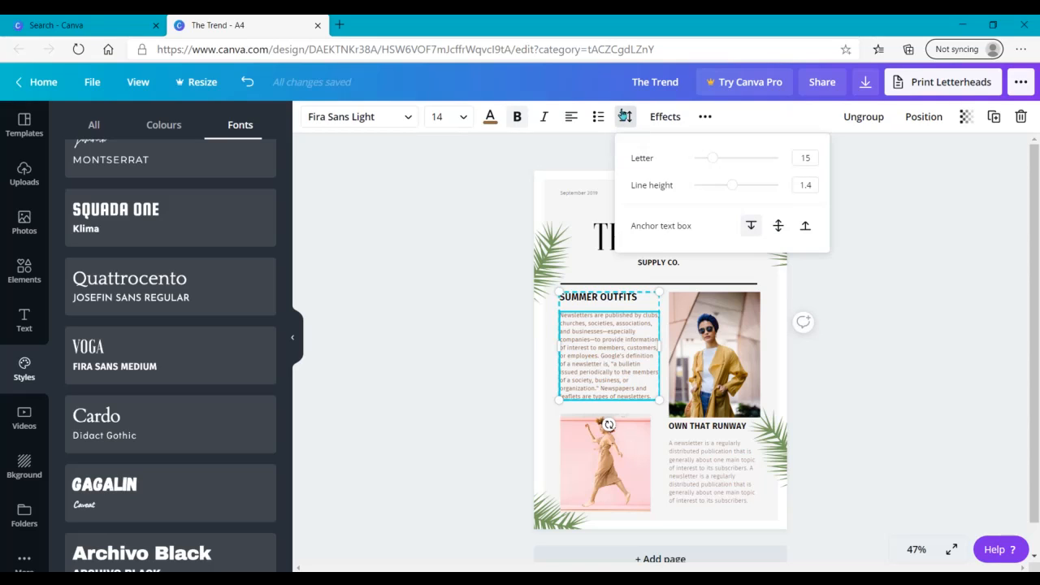
left_click(606, 238)
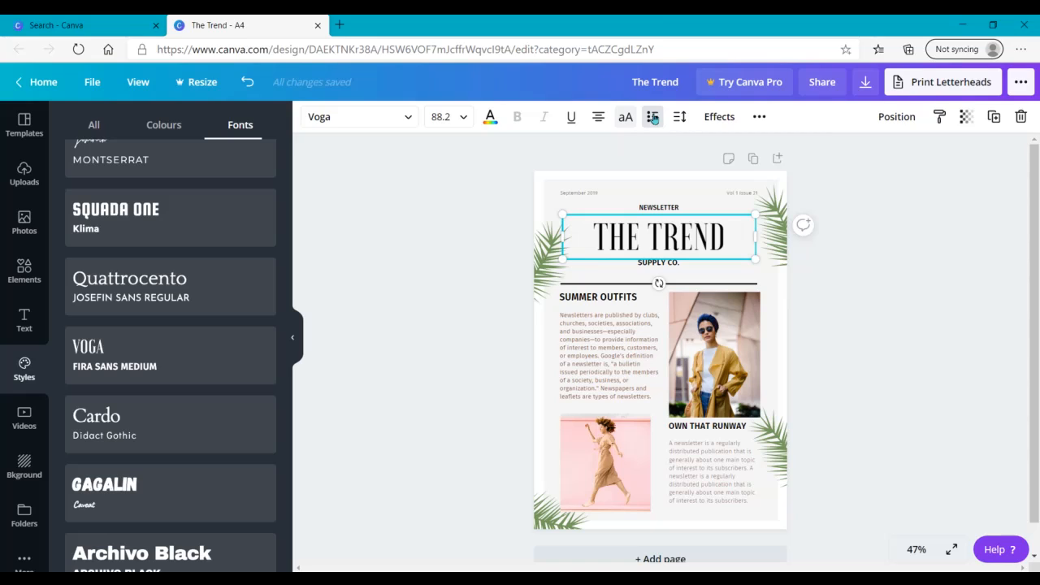
left_click(679, 119)
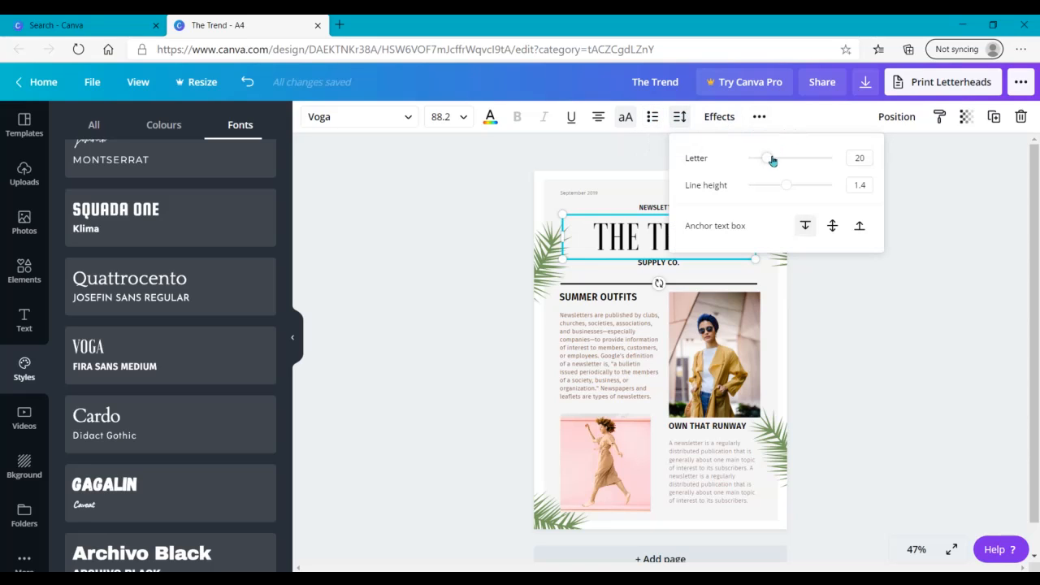
mouse_move(769, 163)
left_mouse_down()
mouse_move(833, 159)
mouse_move(780, 166)
left_mouse_up()
left_click(876, 365)
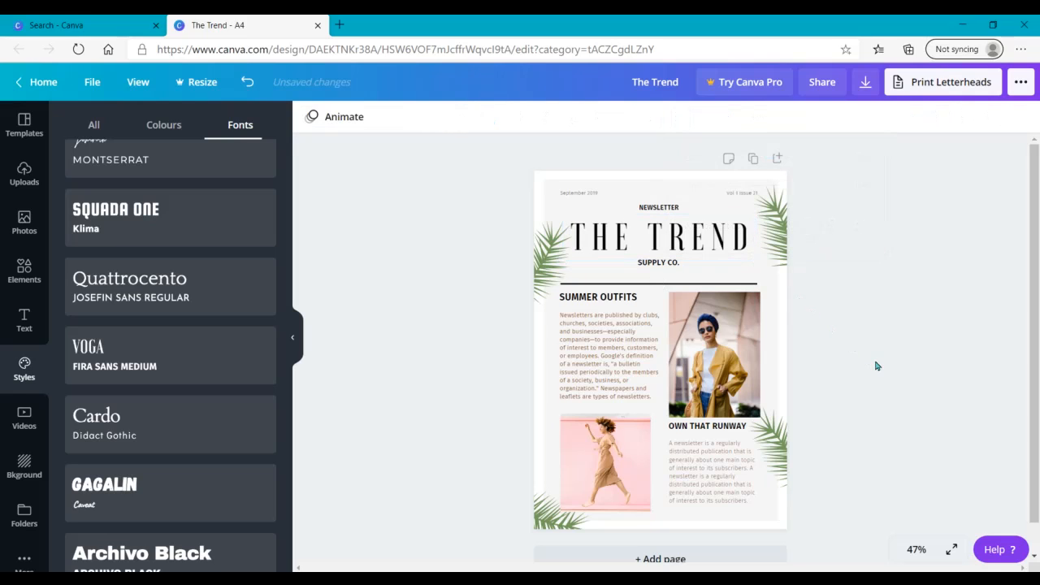
Step: Set the line height of the paragraph under SUMMER OUTFITS to 1.57
left_click(607, 348)
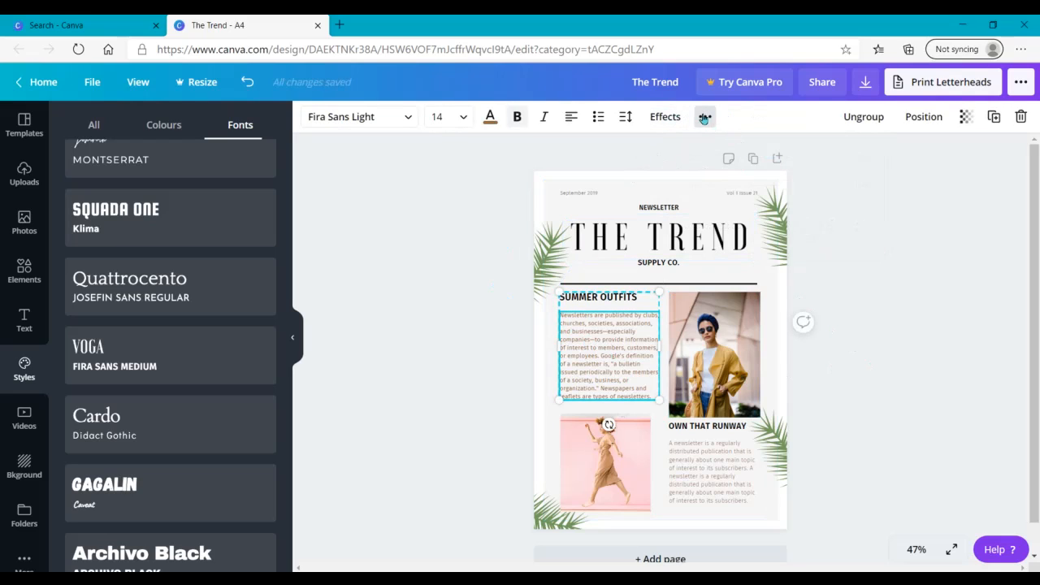
left_click(624, 119)
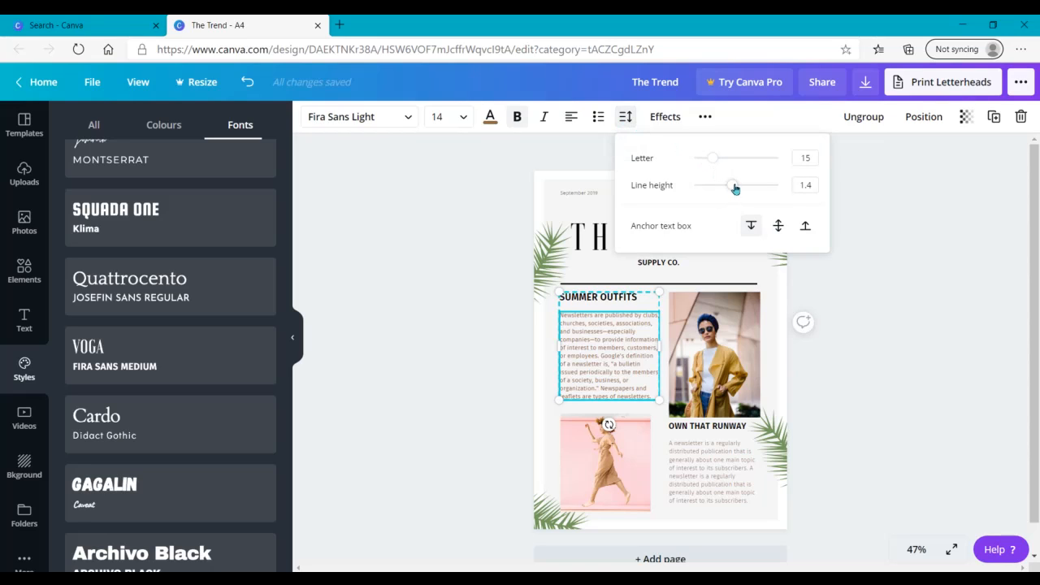
left_click_drag(734, 191, 655, 202)
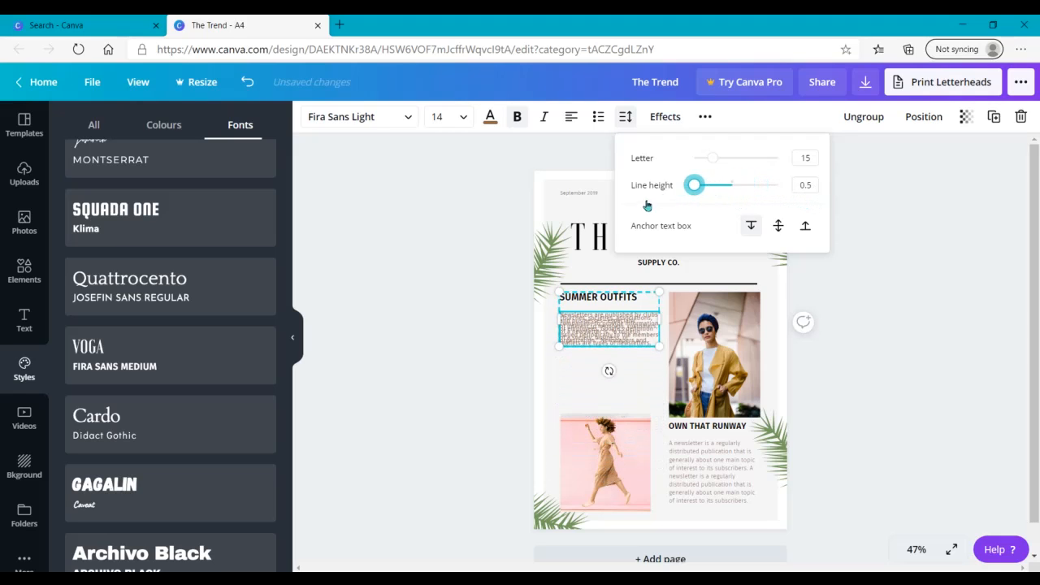
mouse_move(730, 209)
left_mouse_down()
mouse_move(805, 217)
mouse_move(754, 187)
mouse_move(740, 195)
left_mouse_up()
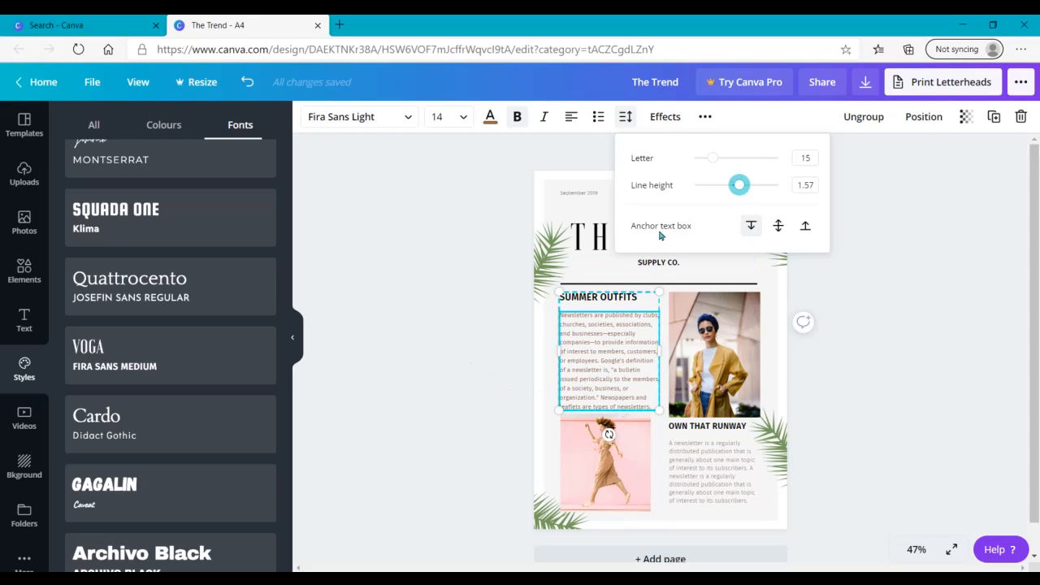
Step: Cycle the SUMMER OUTFITS paragraph's text box anchor through middle and bottom back to top, and nudge the block slightly to the right
left_click(781, 228)
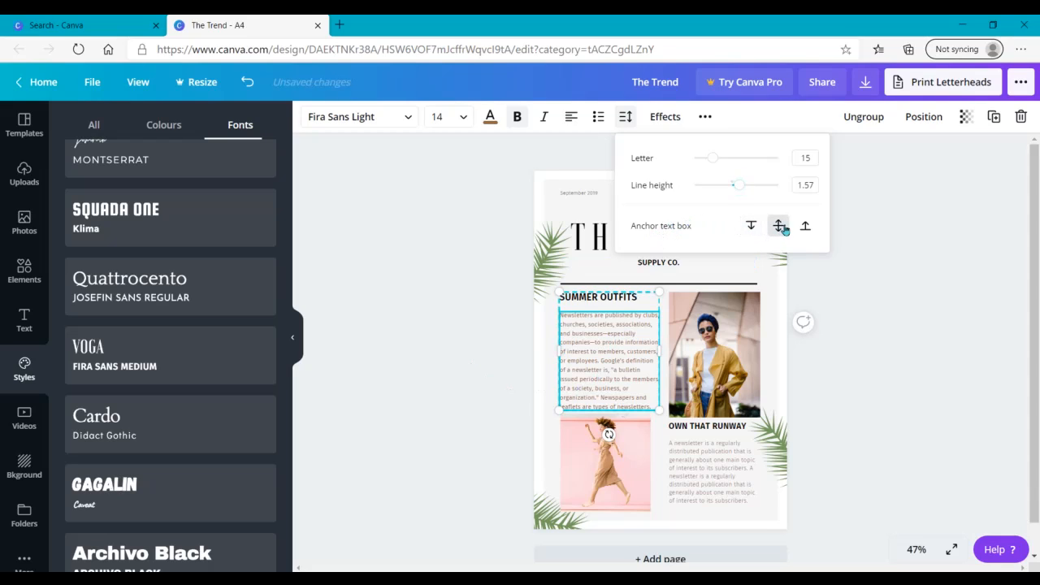
left_click(805, 229)
left_click(750, 227)
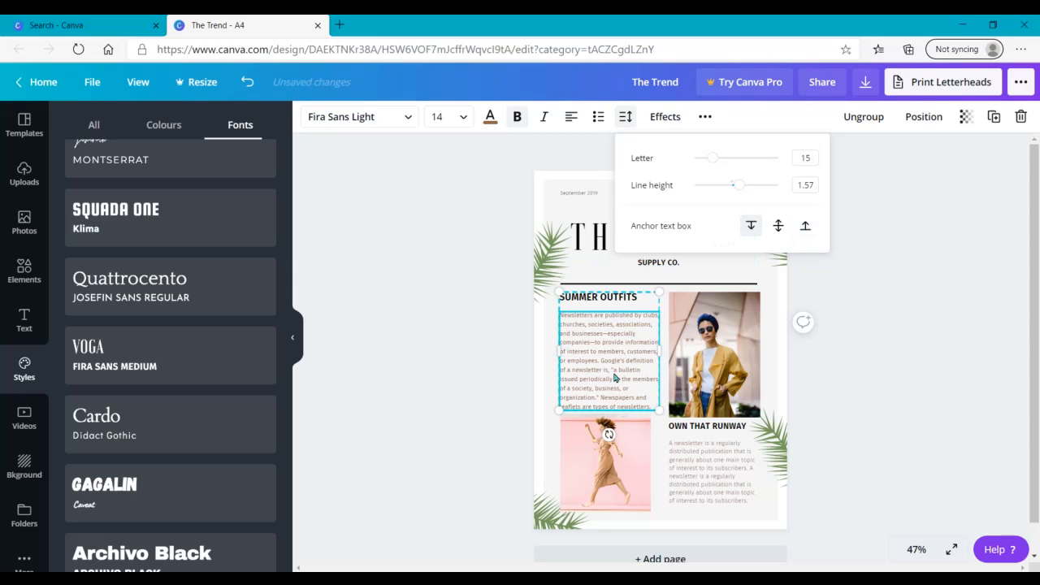
mouse_move(603, 334)
left_mouse_down()
mouse_move(605, 413)
mouse_move(603, 329)
left_mouse_up()
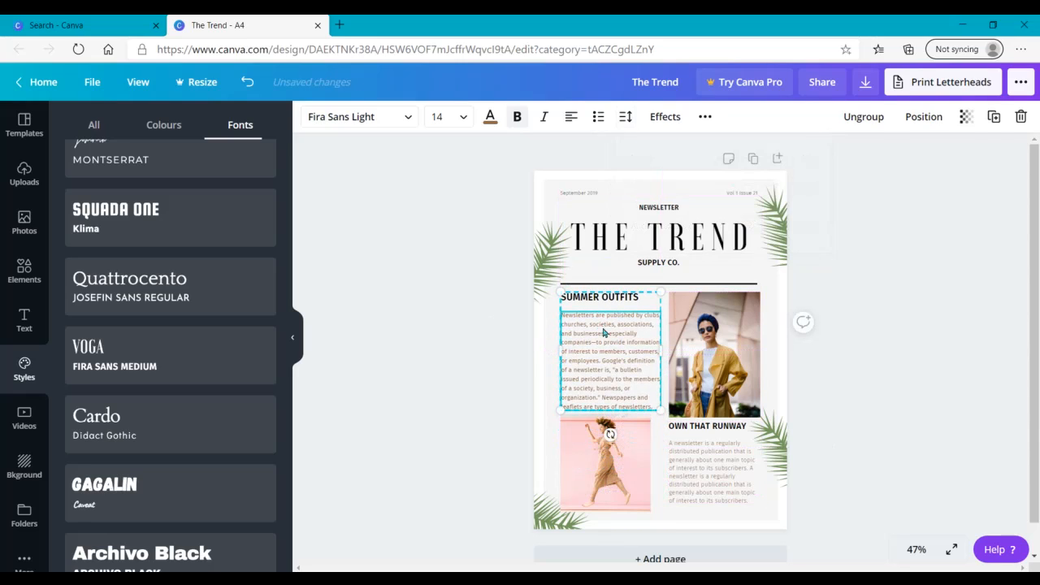
Step: Apply the Shadow effect to THE TREND title with transparency 49 and blur 0
left_click(664, 118)
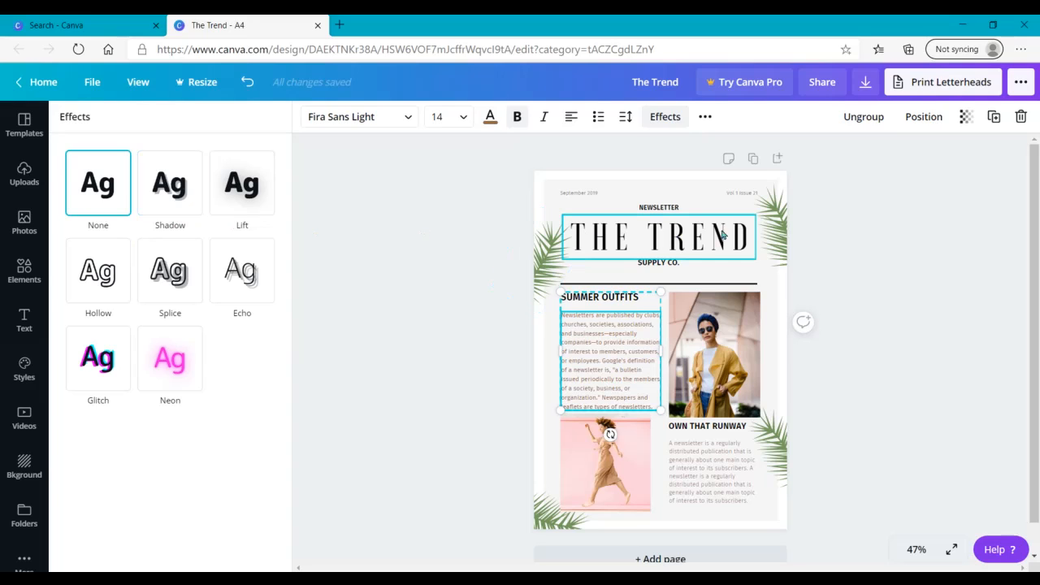
left_click(701, 246)
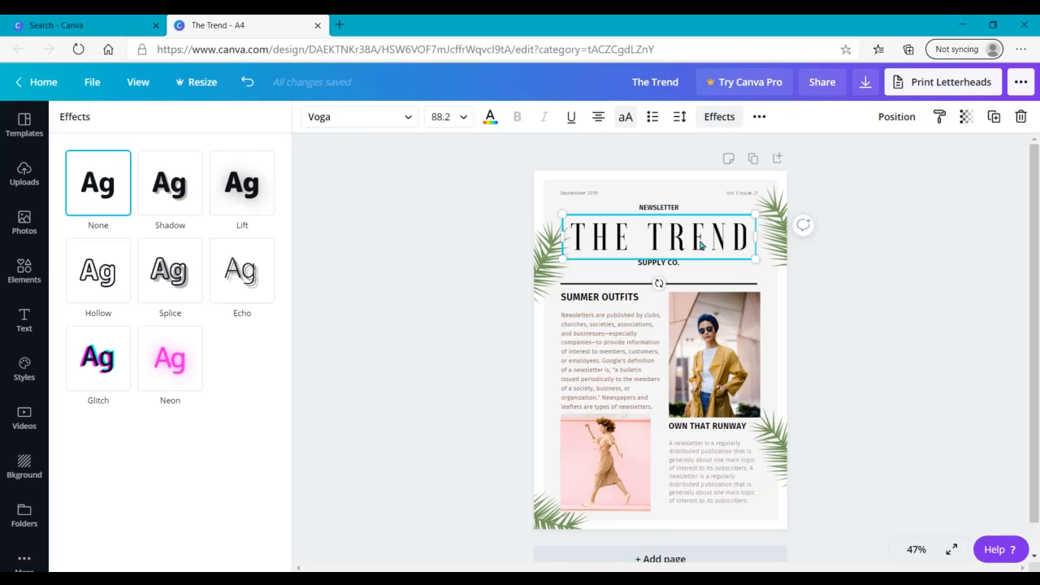
left_click(160, 188)
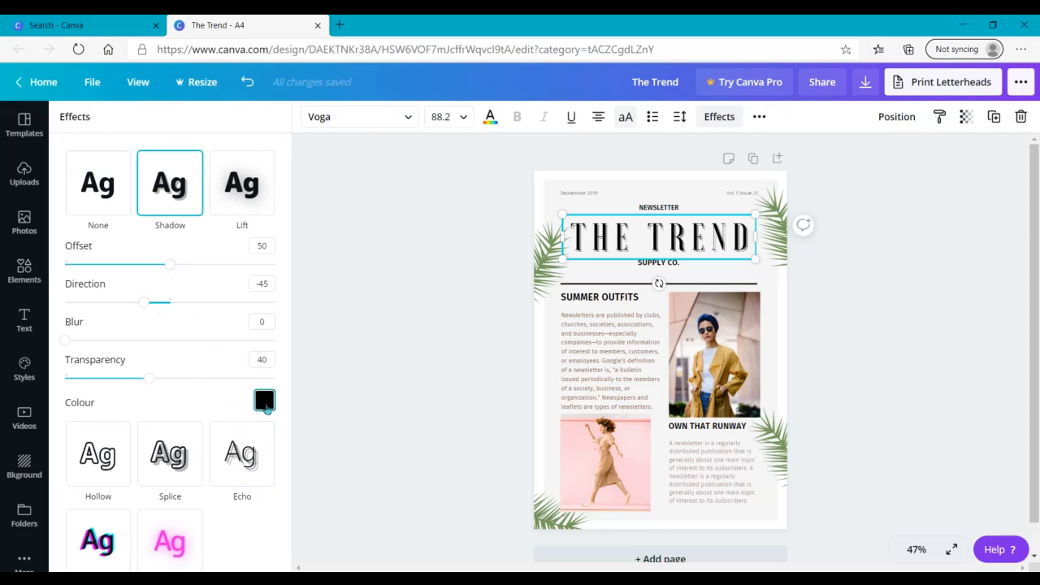
left_click_drag(148, 378, 167, 404)
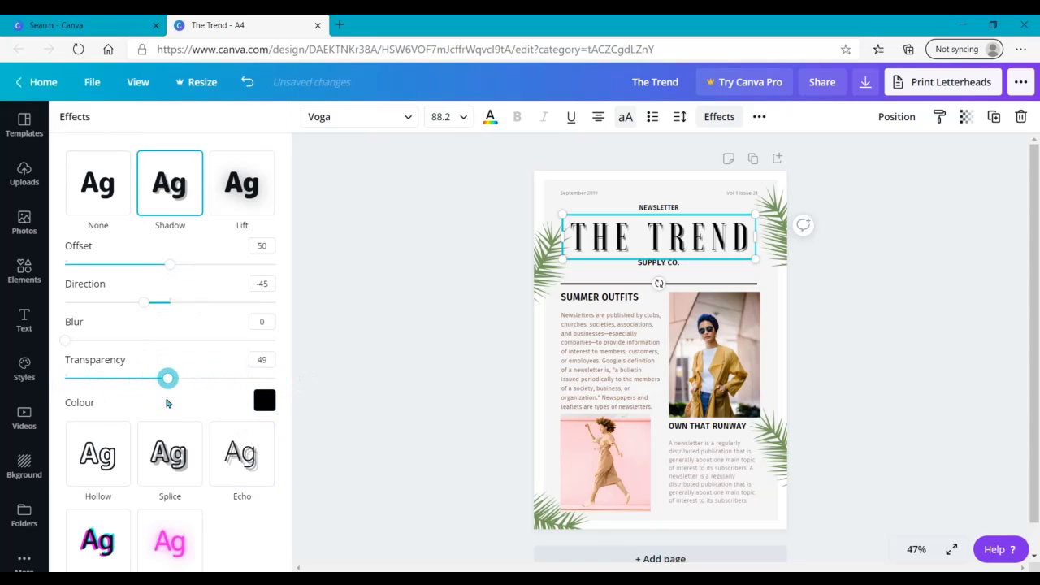
left_click_drag(65, 342, 26, 349)
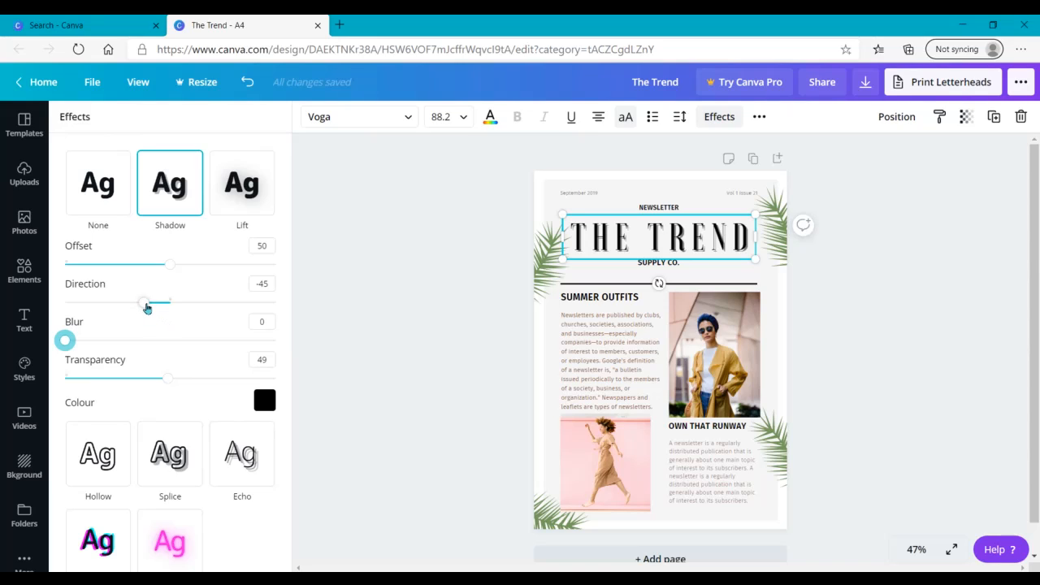
Step: Set the shadow of THE TREND title to direction 56 and offset 70
left_click_drag(145, 305, 204, 315)
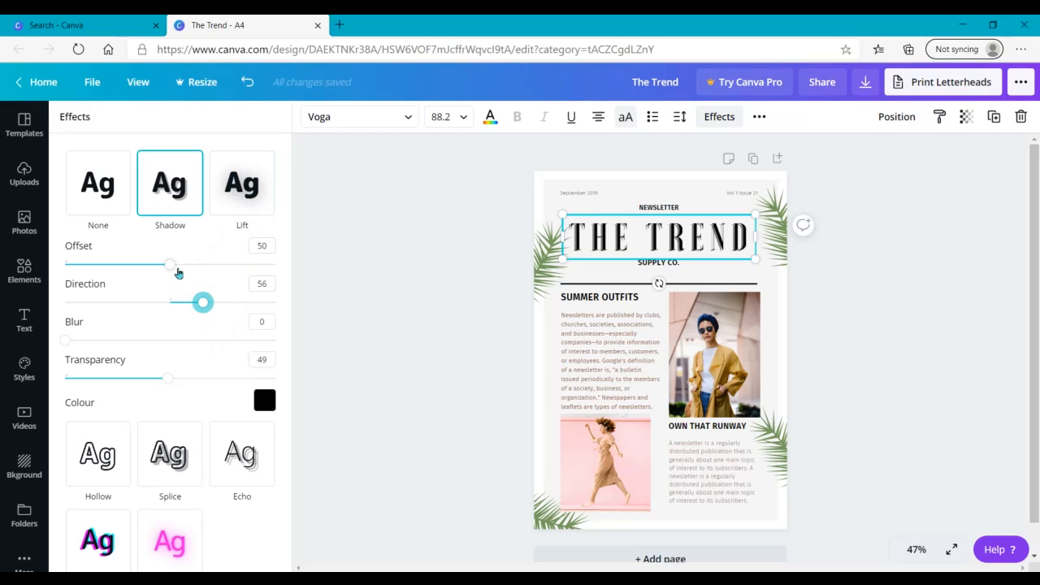
left_click_drag(169, 269, 354, 282)
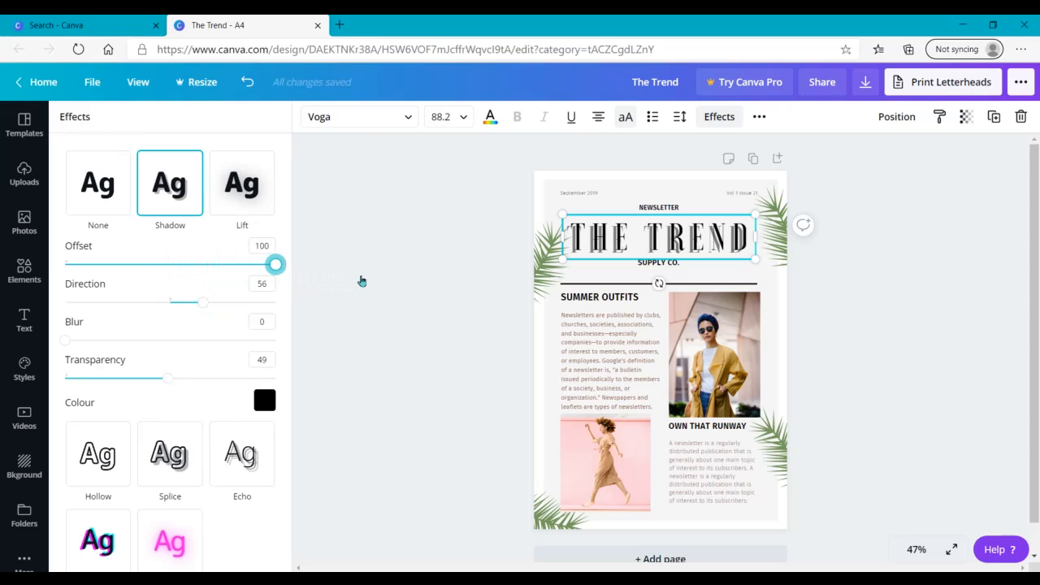
left_click_drag(271, 268, 326, 256)
left_click_drag(277, 269, 221, 268)
left_click(256, 246)
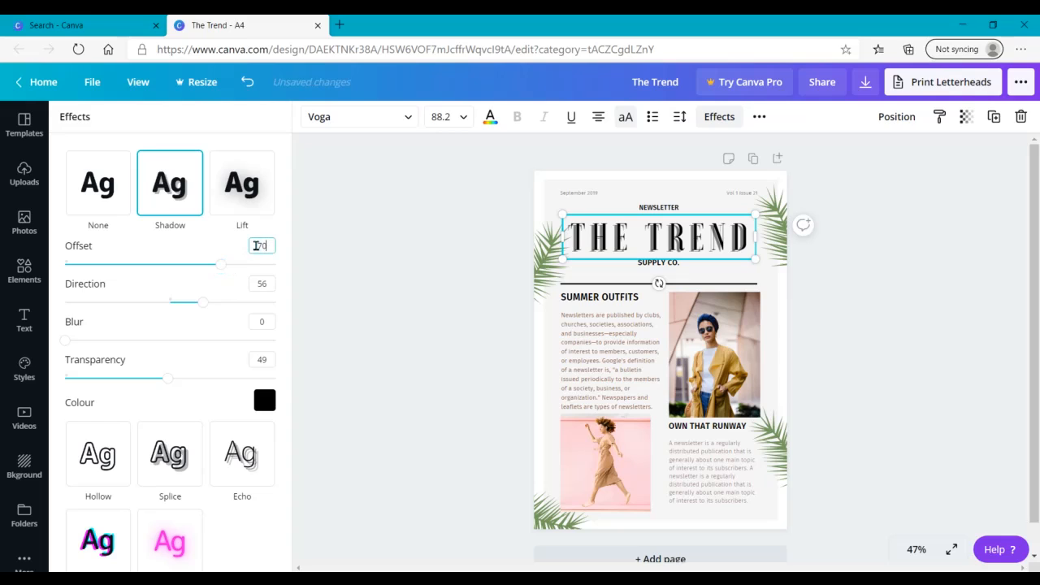
left_click(449, 312)
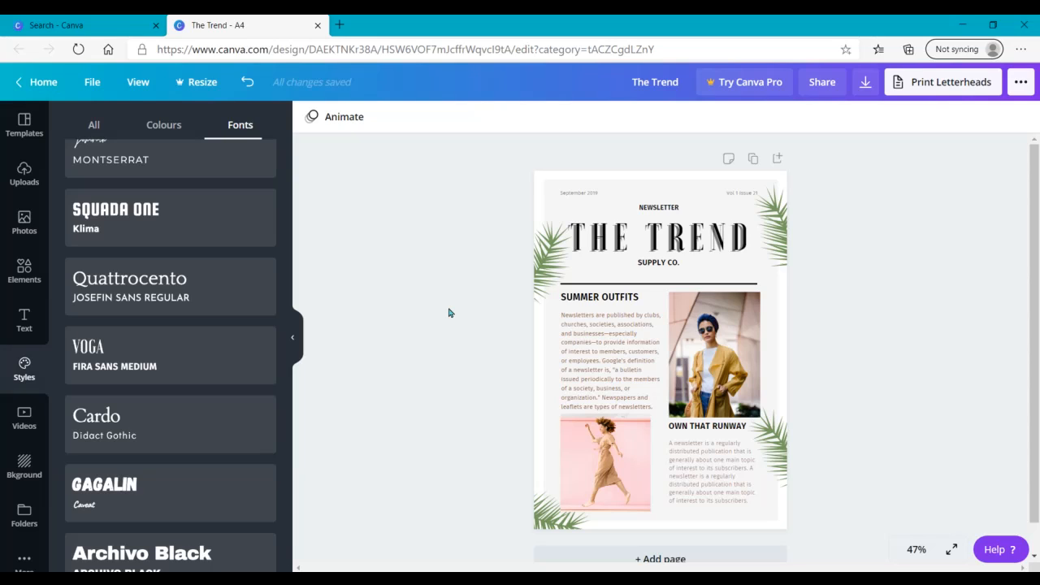
Step: Change the shadow colour of THE TREND title to the brown document colour
left_click(619, 252)
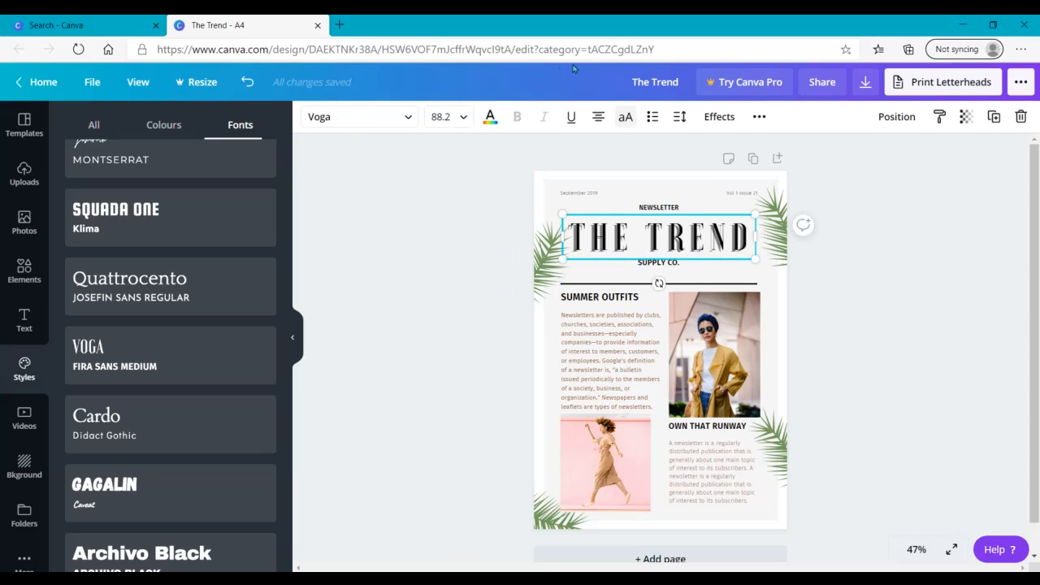
left_click(719, 116)
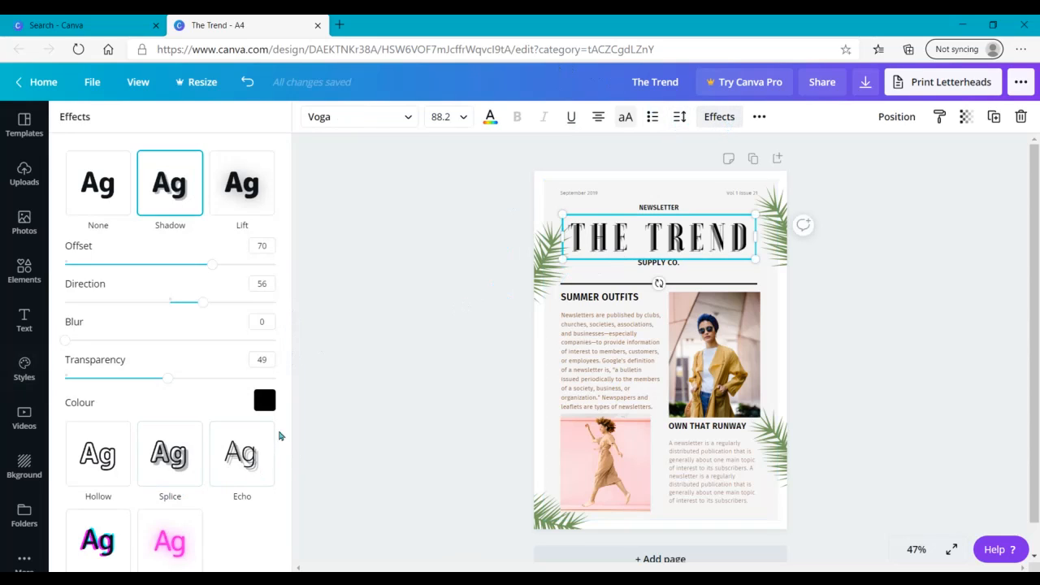
left_click(265, 402)
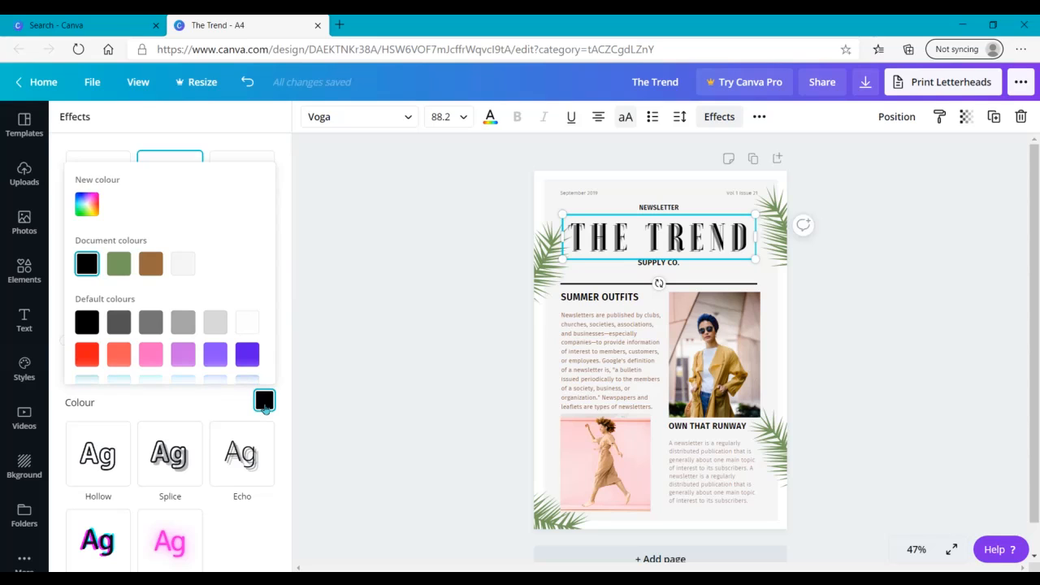
left_click(148, 268)
left_click(413, 255)
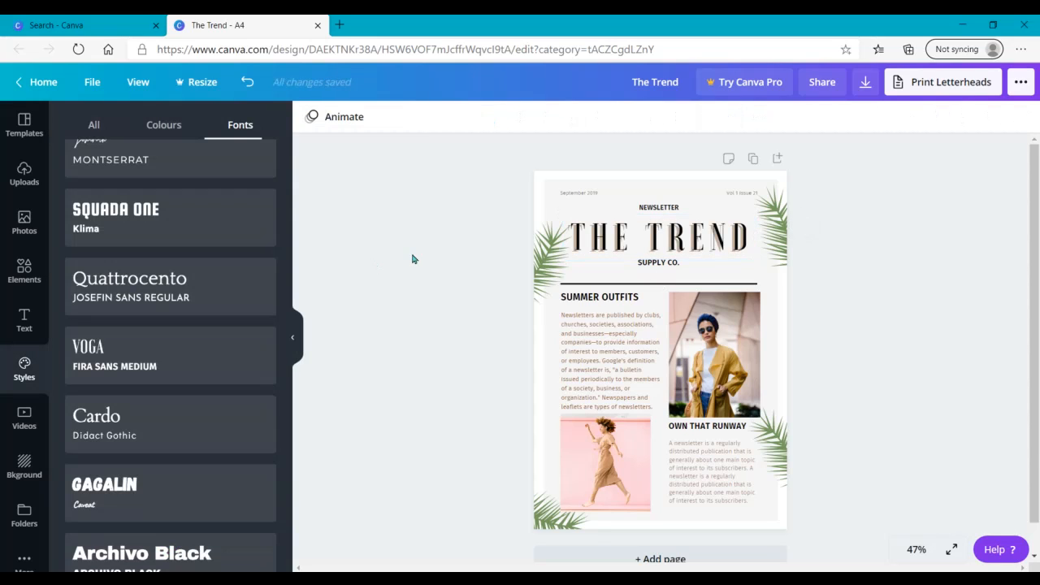
Step: Centre THE TREND title horizontally on the page
left_click(694, 252)
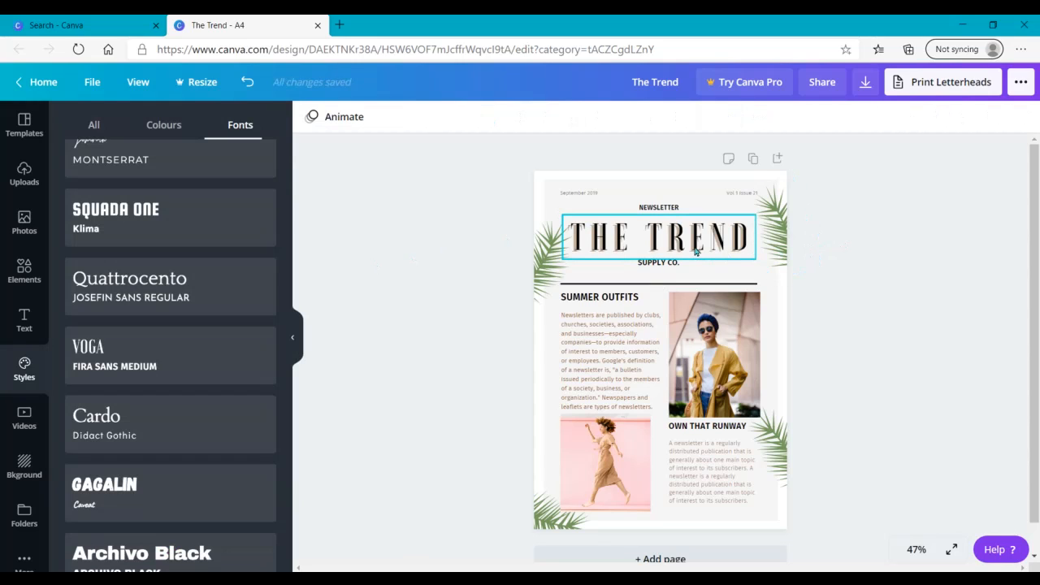
left_click(894, 119)
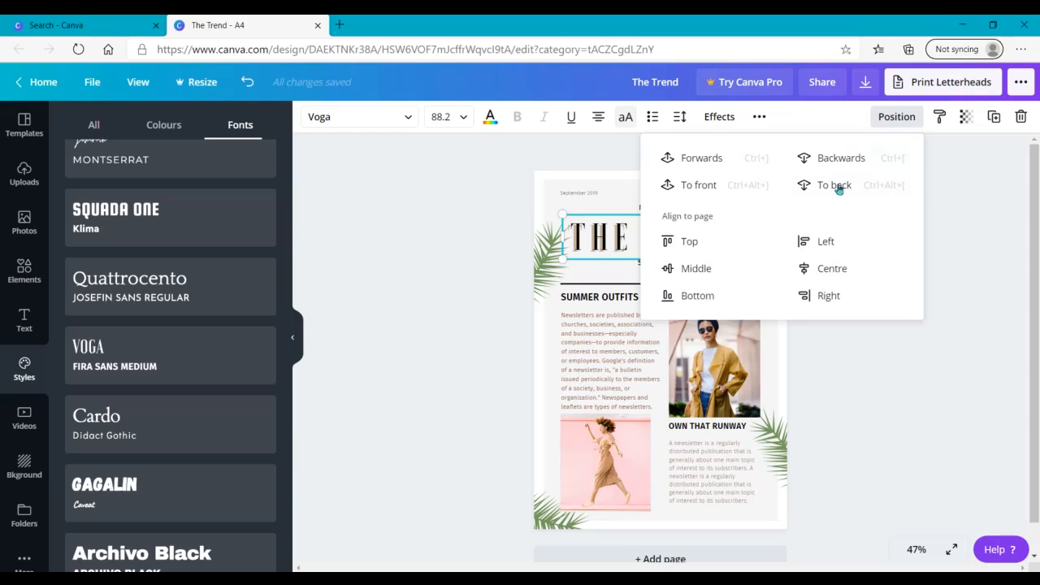
left_click(808, 269)
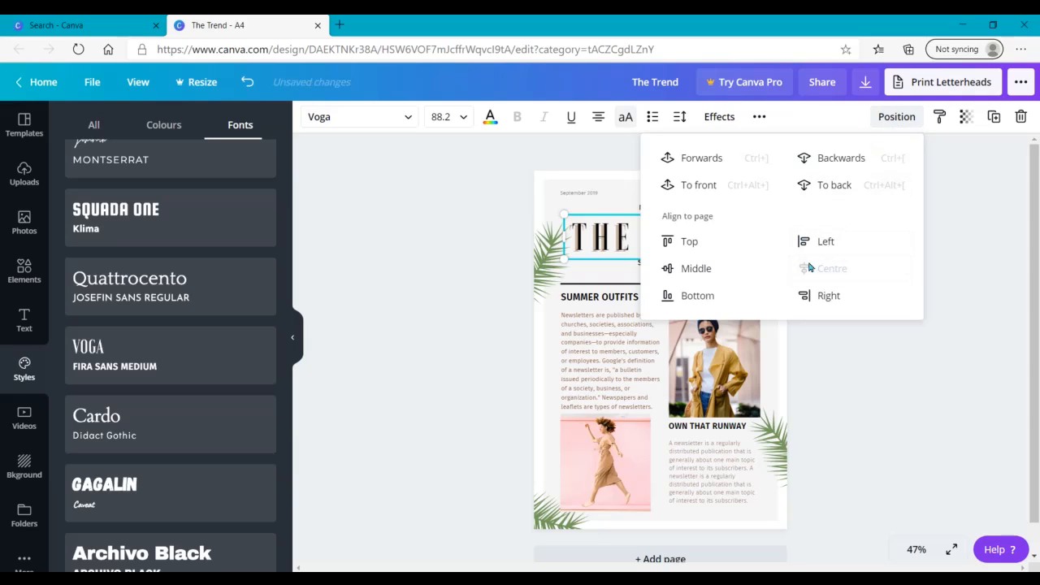
left_click(923, 463)
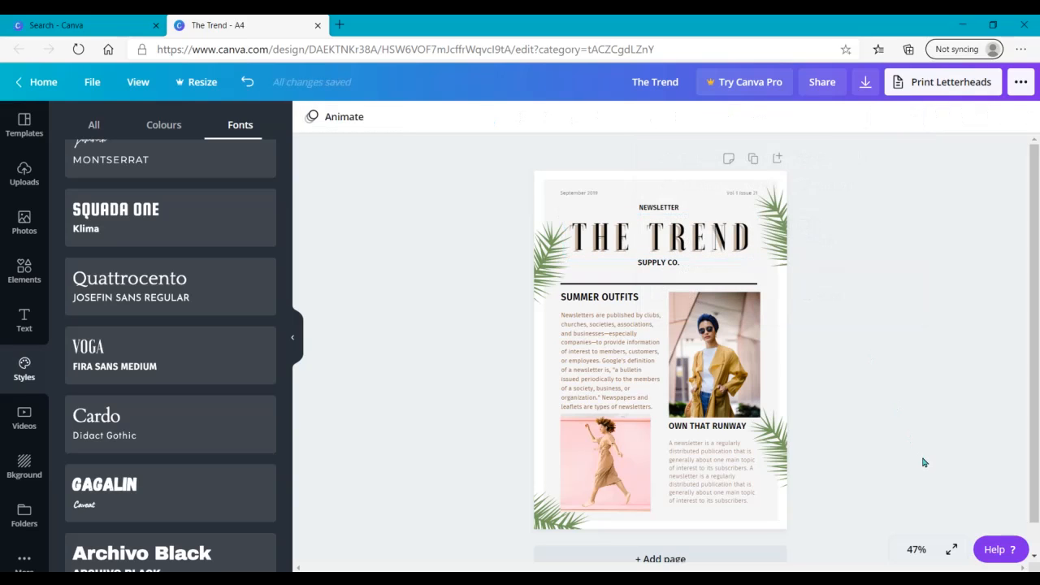
Step: Centre the NEWSLETTER and SUPPLY CO. text boxes horizontally on the page
left_click(666, 210)
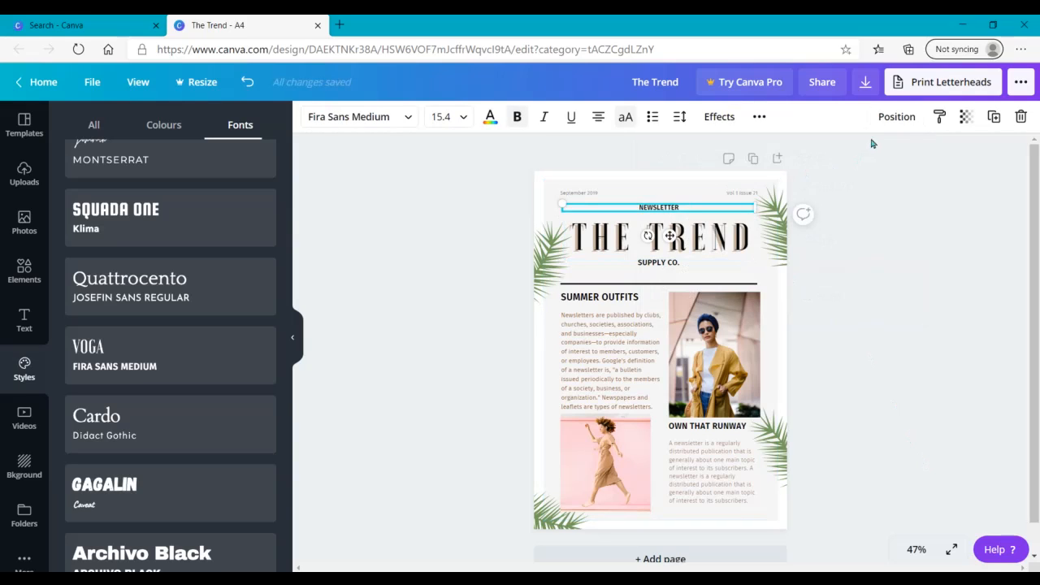
left_click(895, 119)
left_click(801, 241)
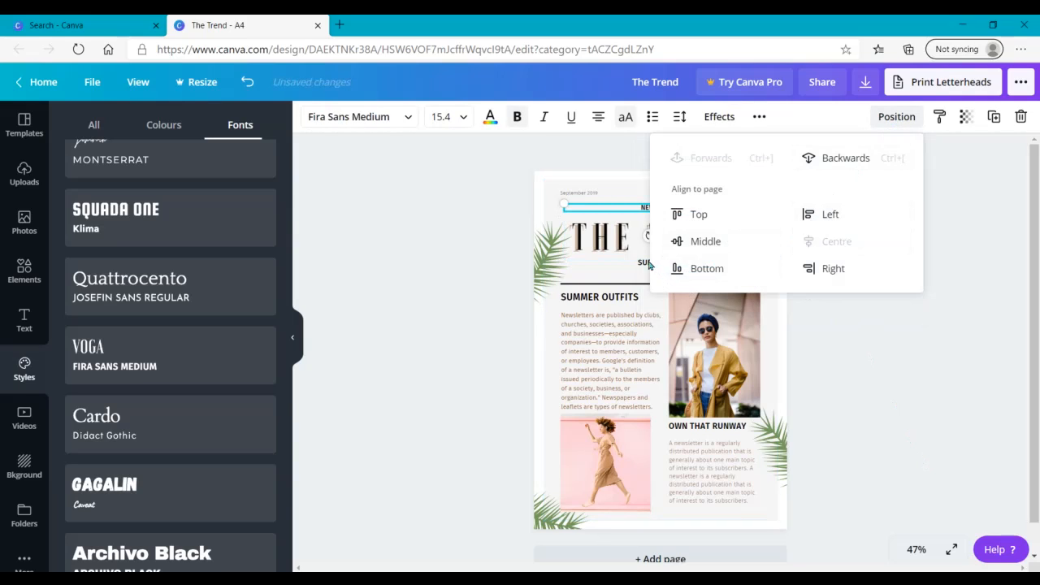
left_click(650, 265)
left_click(897, 118)
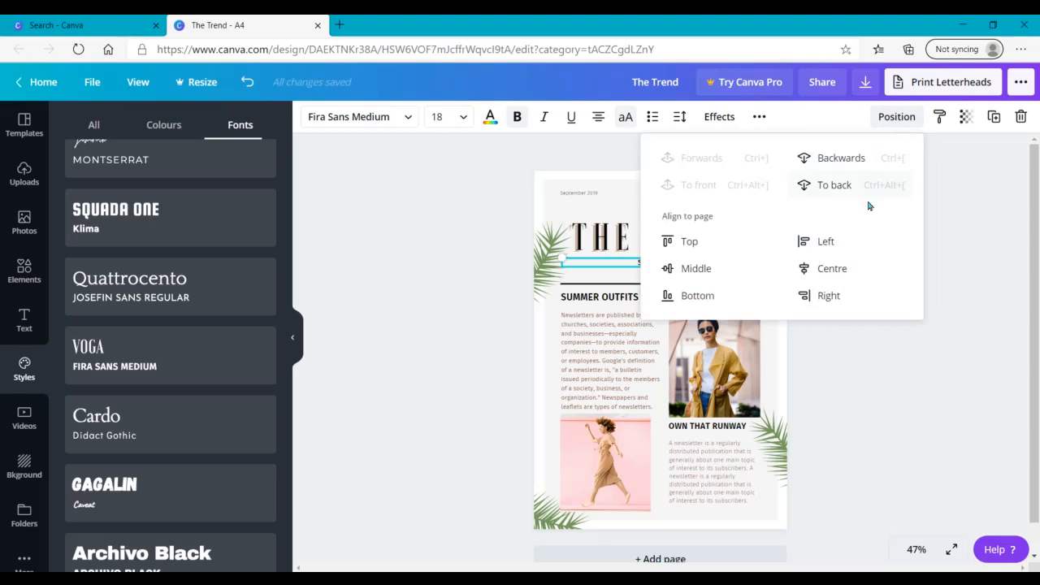
left_click(836, 270)
left_click(852, 459)
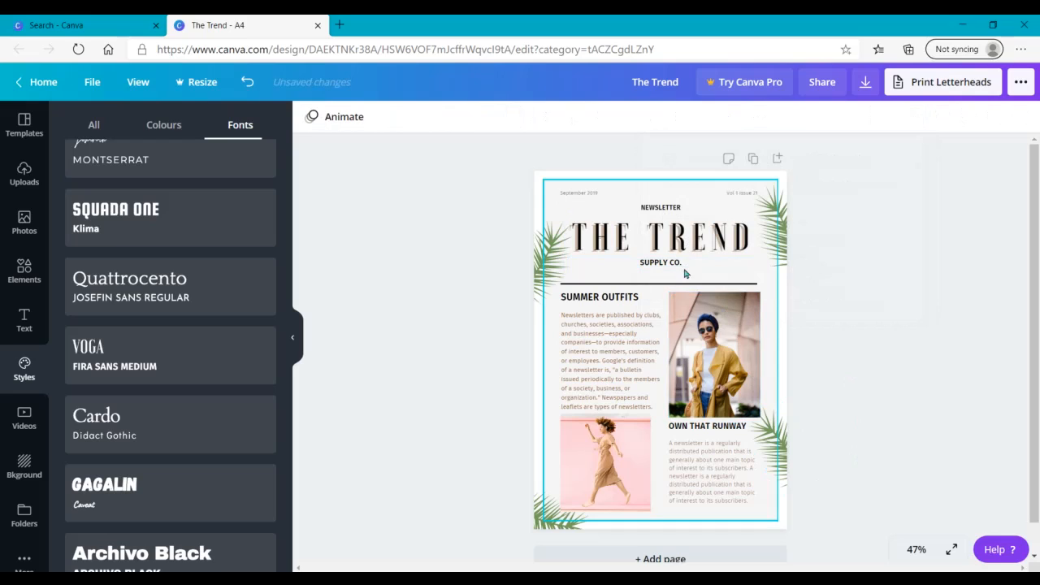
Step: Centre the grouped date and issue line above NEWSLETTER horizontally on the page
left_click(672, 199)
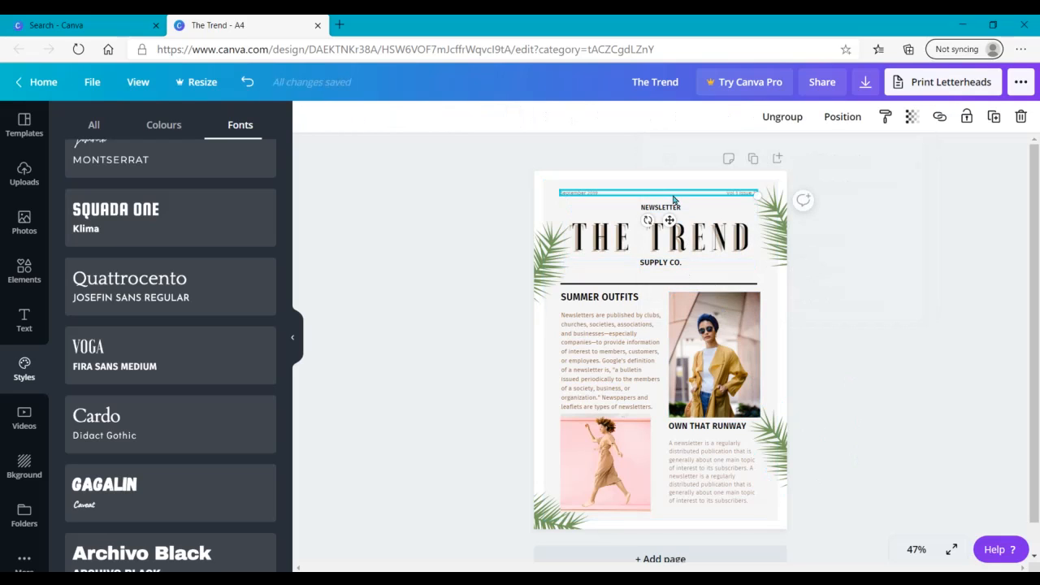
left_click(843, 117)
left_click(784, 240)
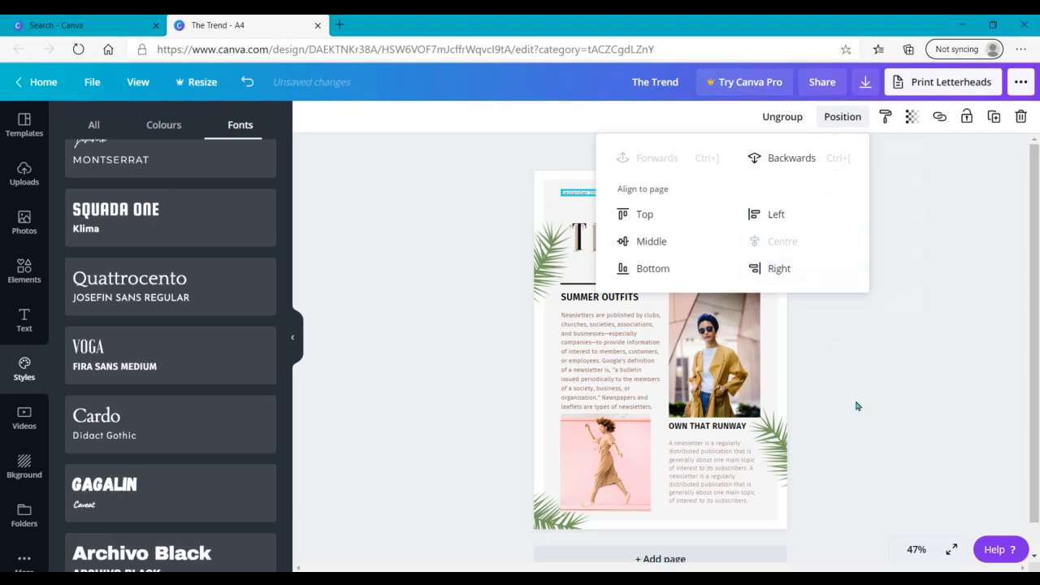
left_click(880, 395)
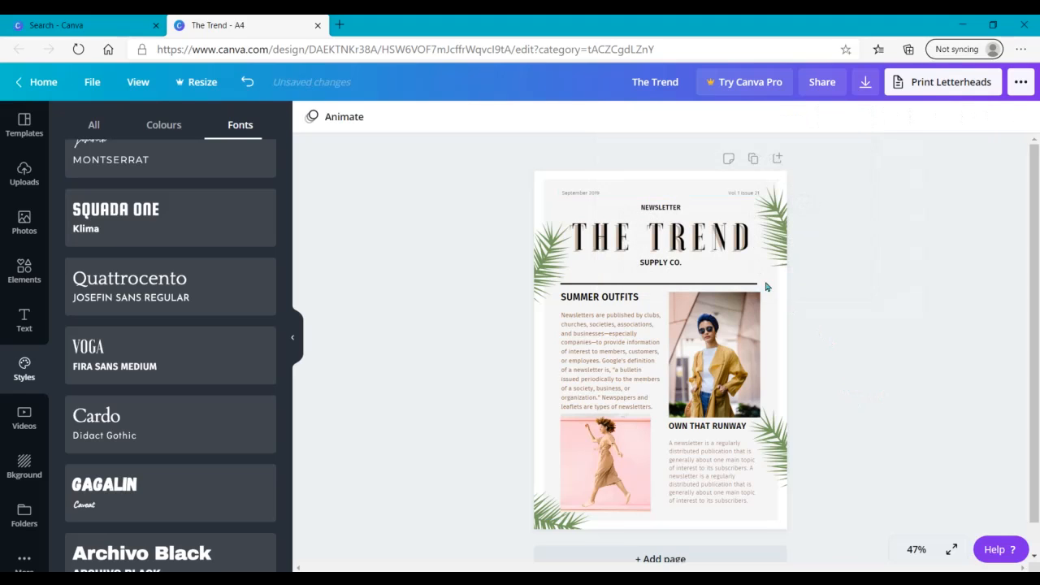
Step: Nudge THE TREND title slightly upward and realign it to the horizontal centre of the page
left_click(686, 217)
left_click(758, 117)
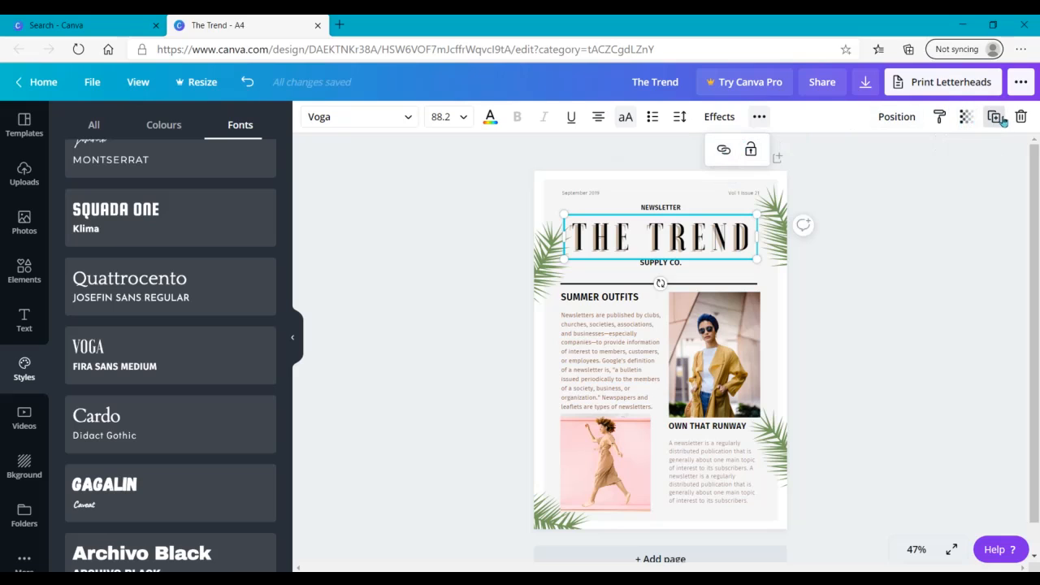
left_click(939, 117)
mouse_move(595, 228)
left_mouse_down()
mouse_move(626, 258)
mouse_move(579, 229)
left_mouse_up()
left_click(896, 117)
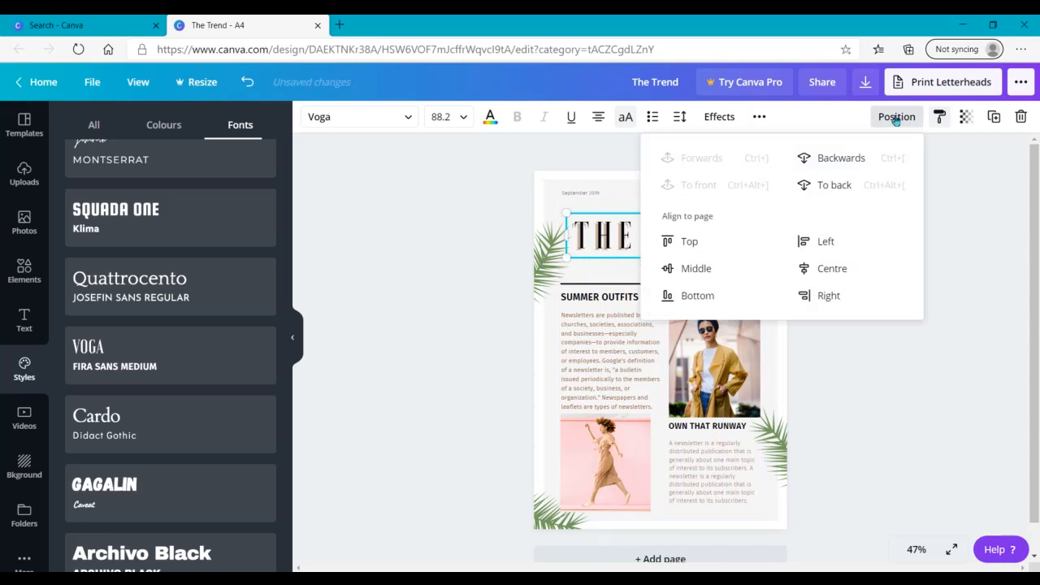
left_click(791, 272)
left_click(854, 413)
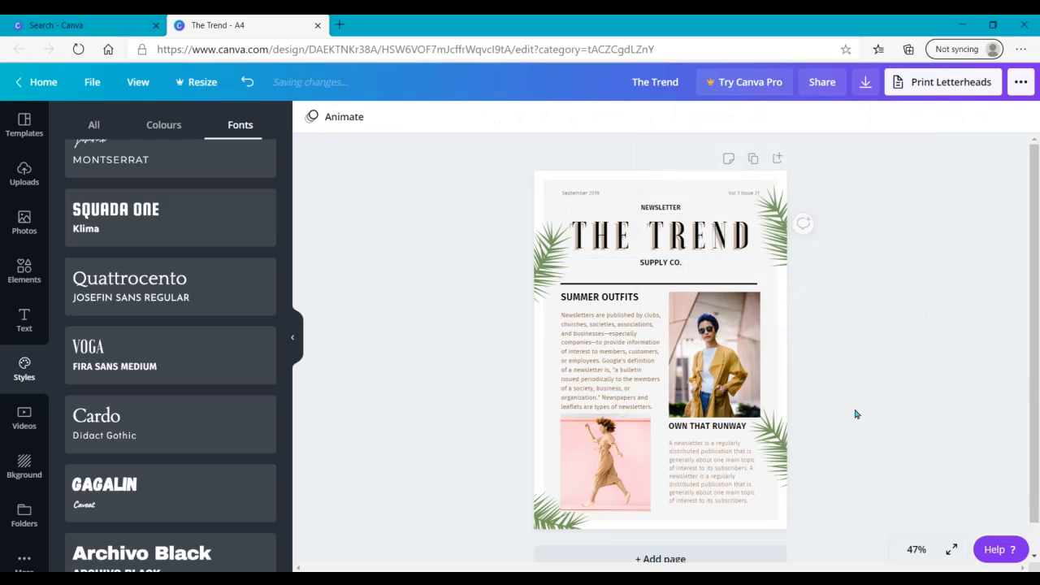
Step: Try the Glitch effect with the cyan and red colour option on THE TREND title and switch back to the Shadow effect
left_click(682, 231)
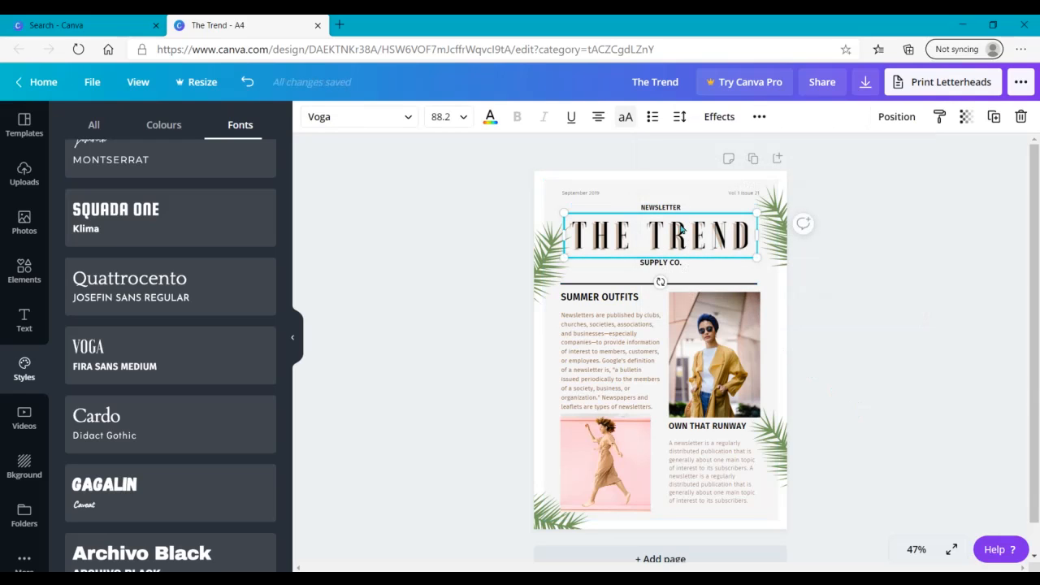
left_click(720, 119)
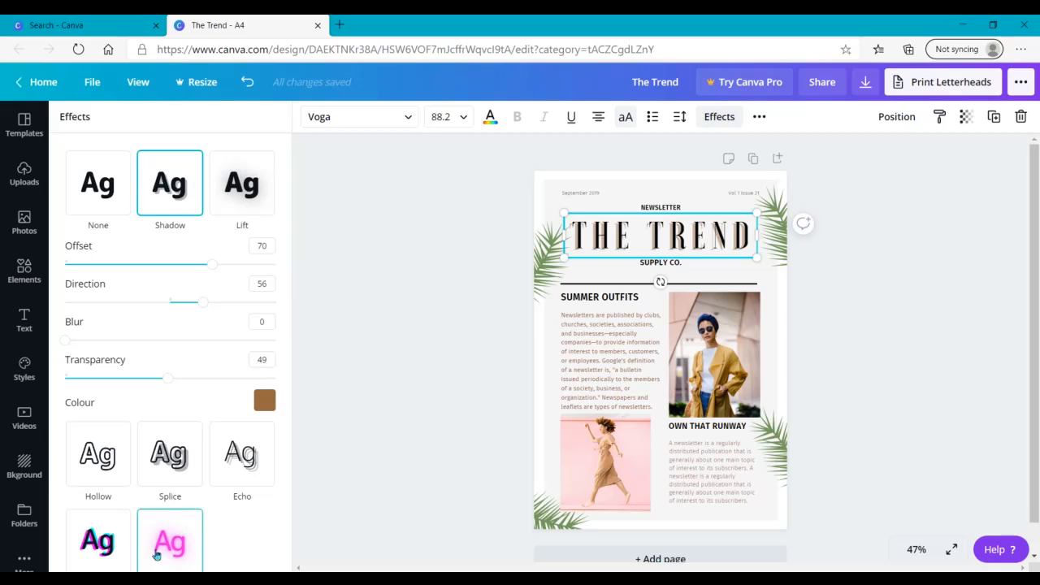
left_click(96, 541)
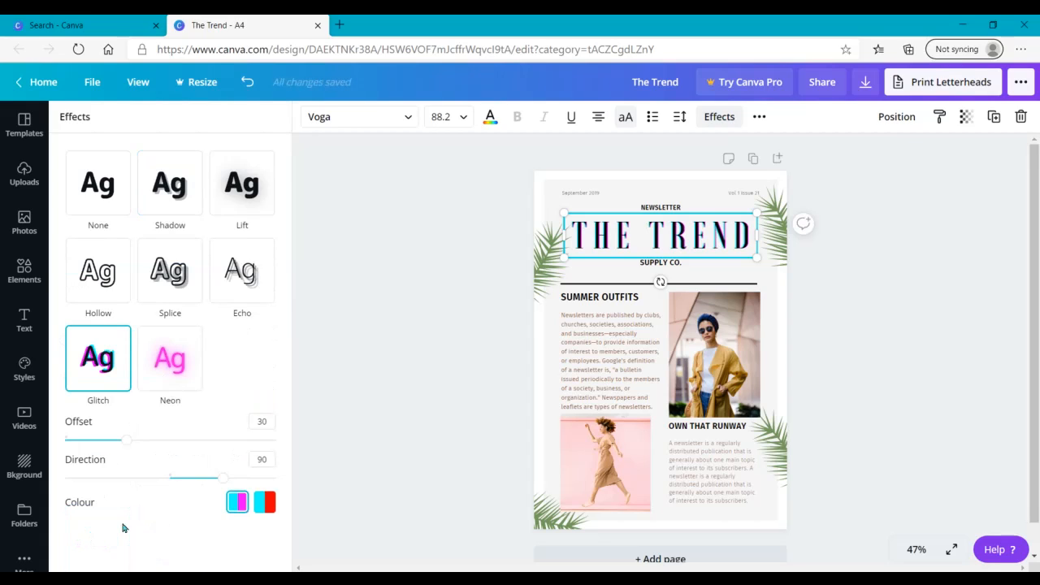
left_click(260, 502)
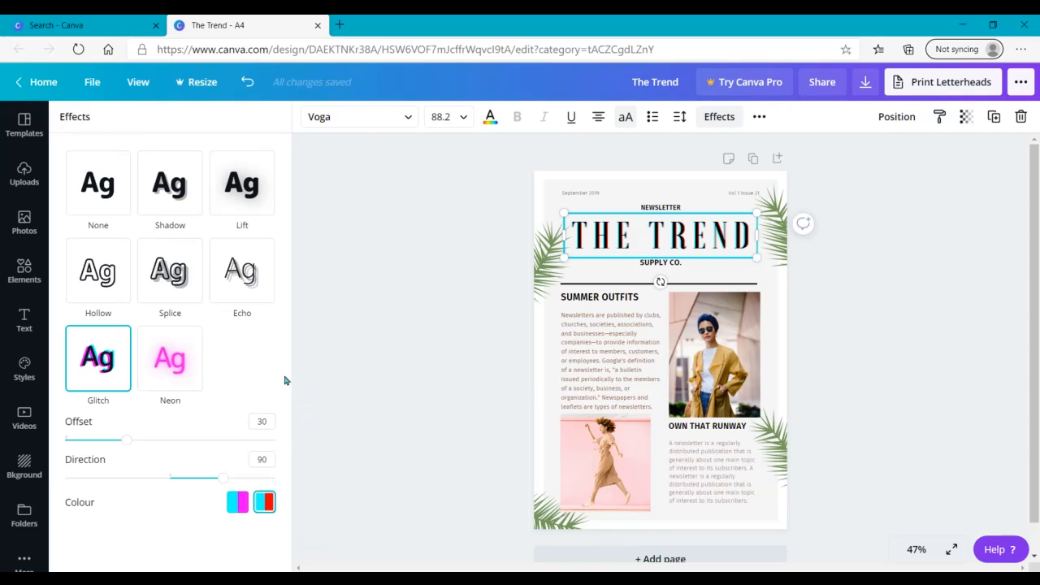
left_click(184, 202)
left_click(321, 280)
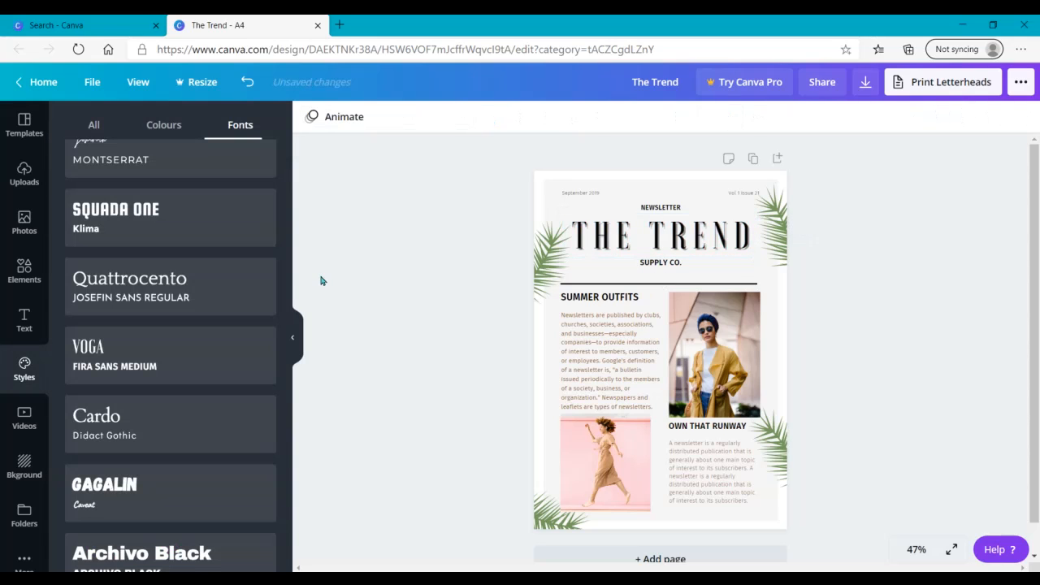